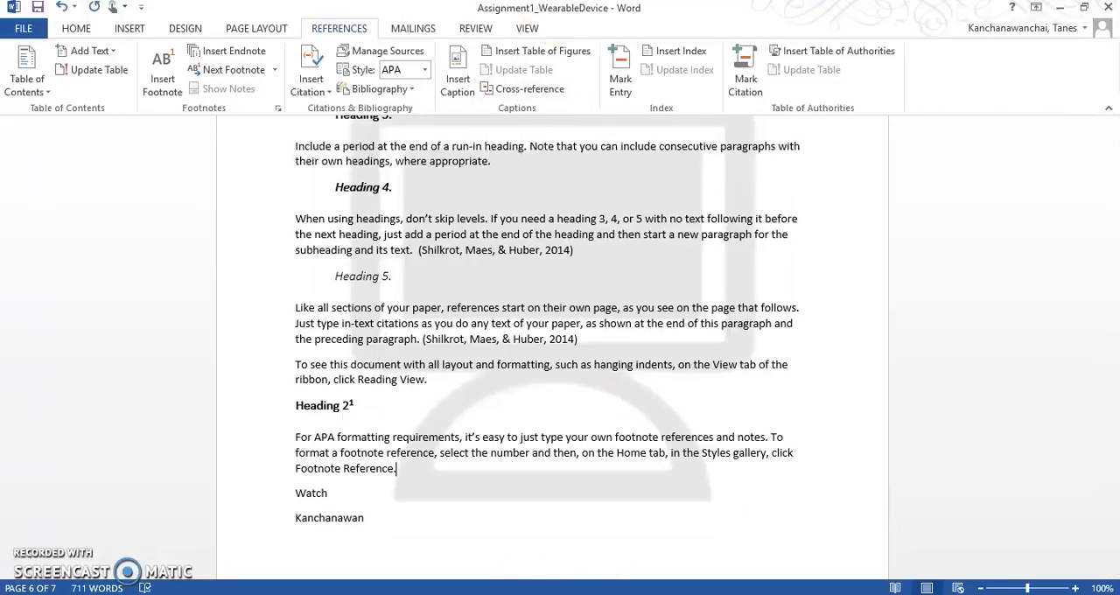
Step: Insert the deliberately misspelled word "Vearble" before "Watch" below the Heading 2 paragraph and start the spelling check
{"action": "left_click", "coordinate": [441, 494]}
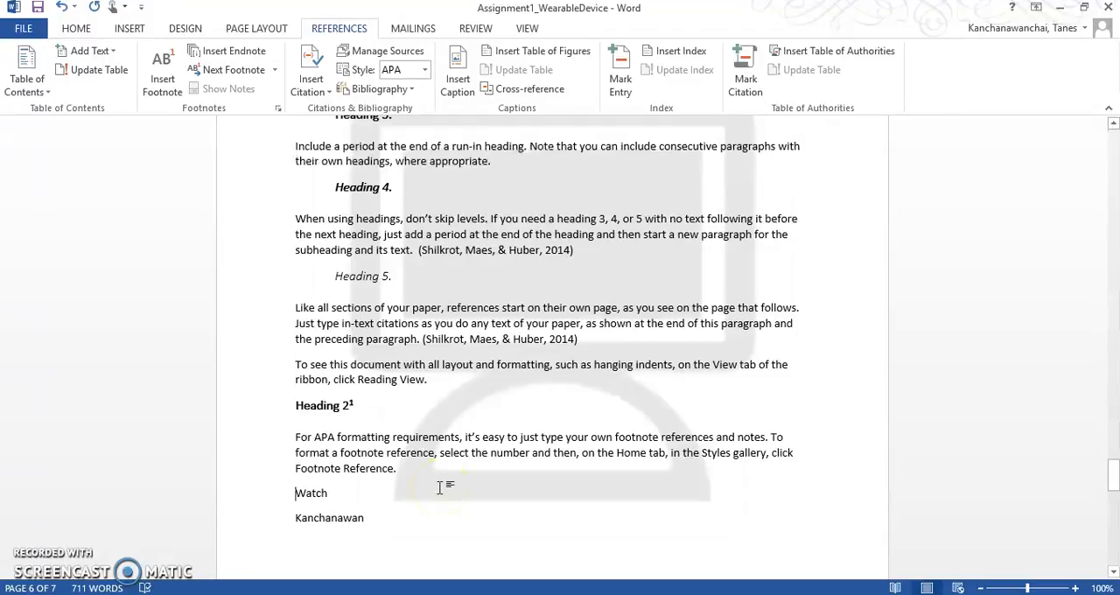
{"action": "type", "text": "Vearble"}
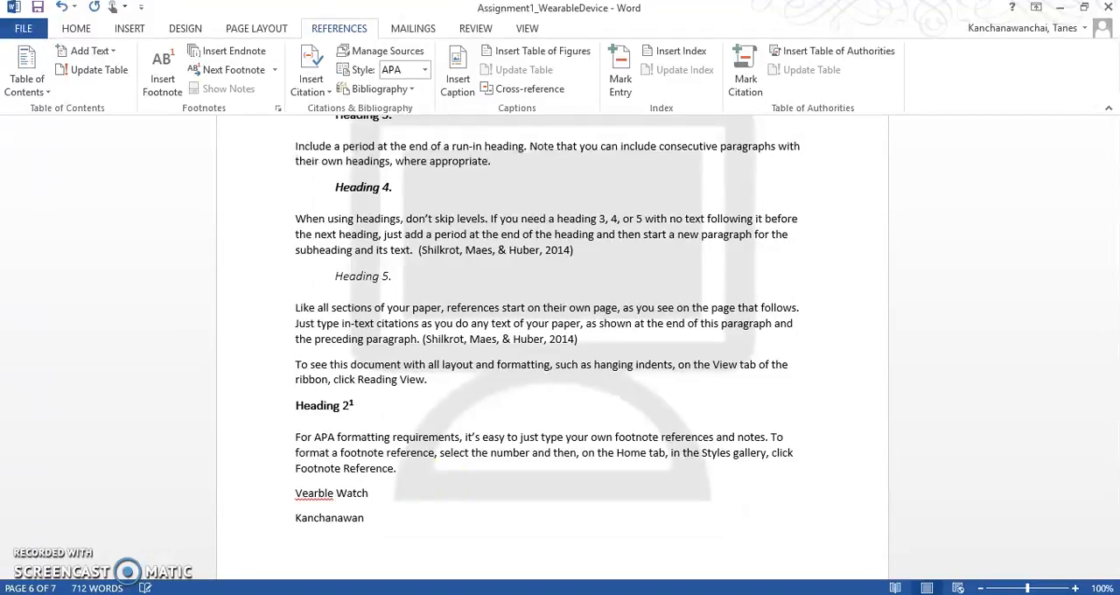
{"action": "left_click", "coordinate": [147, 587]}
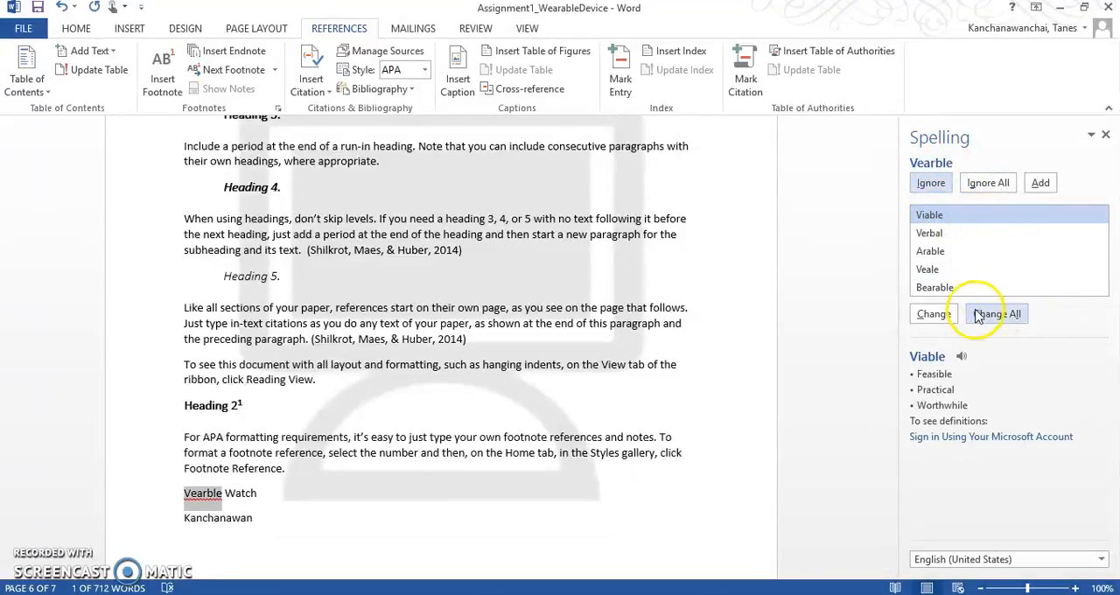
Step: Correct "Vearble" to "Wearable" directly in the document text
{"action": "left_click", "coordinate": [199, 494]}
{"action": "key", "text": "BackSpace"}
{"action": "key", "text": "BackSpace"}
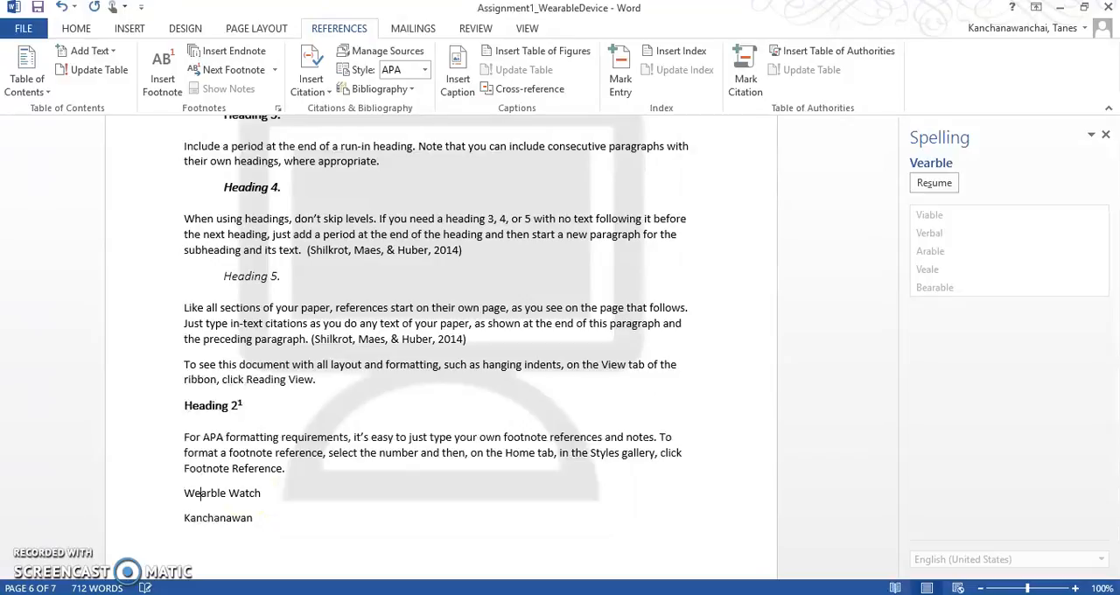
{"action": "left_click", "coordinate": [254, 492]}
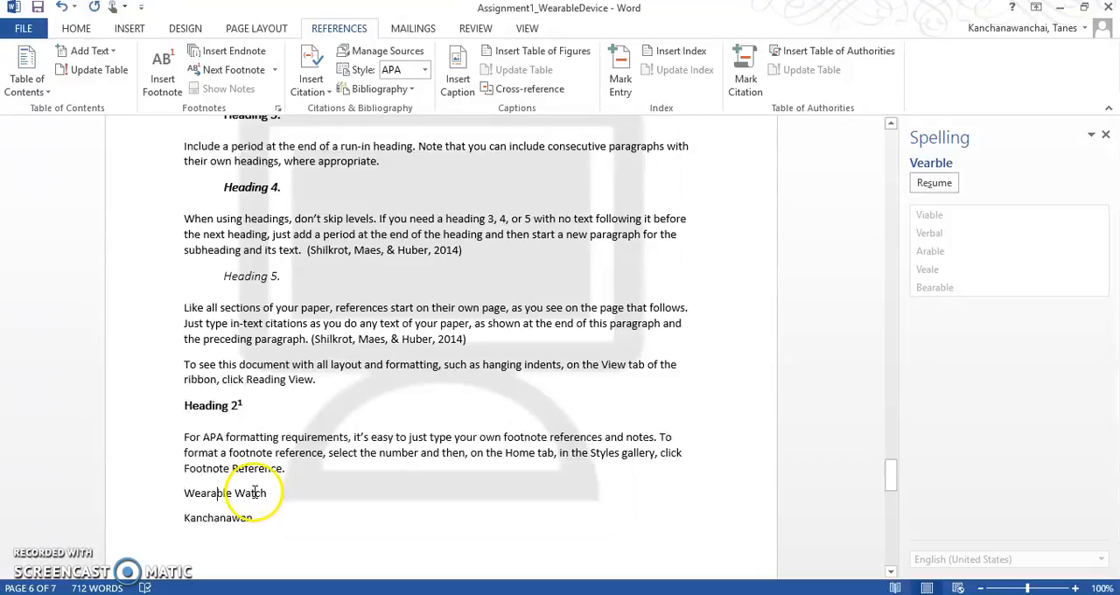
Step: Add a new line at the end of the page with a surname preceded by "Mr."
{"action": "triple_click", "coordinate": [312, 462]}
{"action": "left_click", "coordinate": [257, 525]}
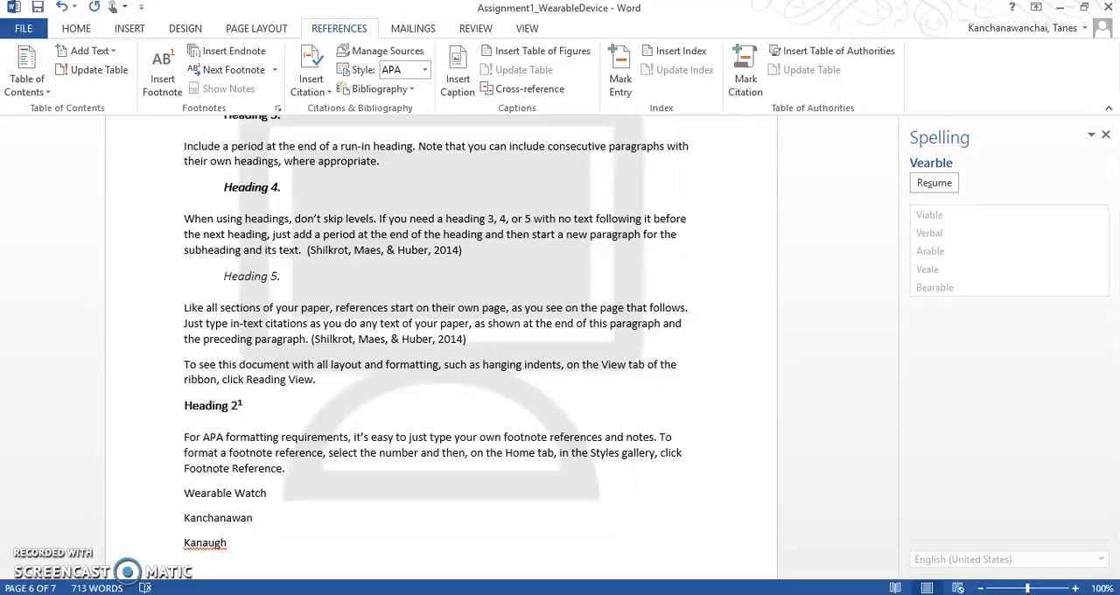
{"action": "left_click", "coordinate": [303, 514]}
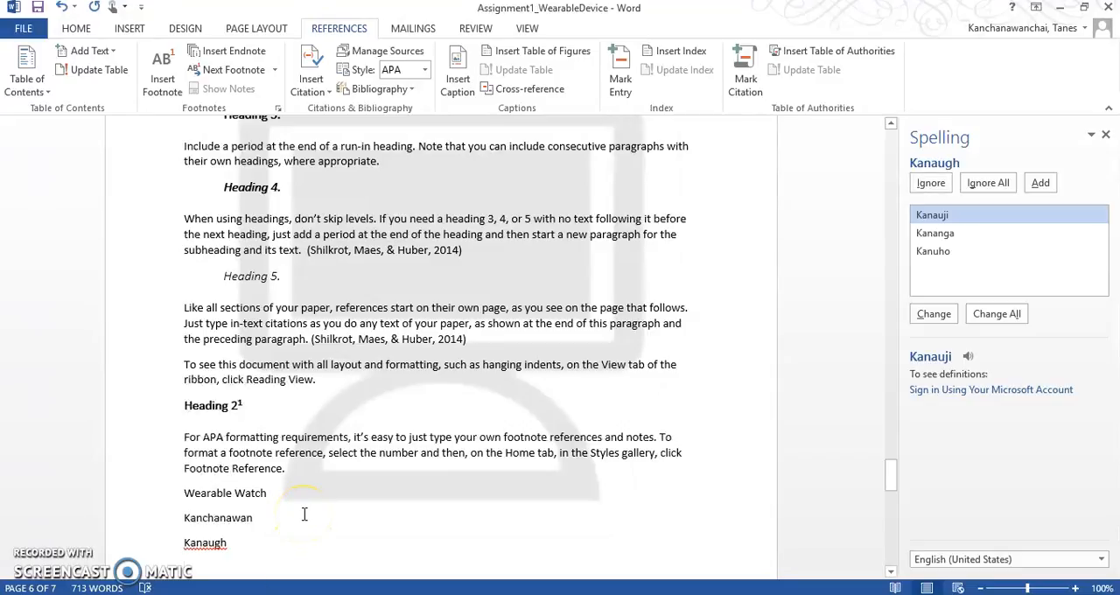
{"action": "left_click", "coordinate": [185, 542]}
{"action": "type", "text": "Mr."}
{"action": "left_click", "coordinate": [280, 551]}
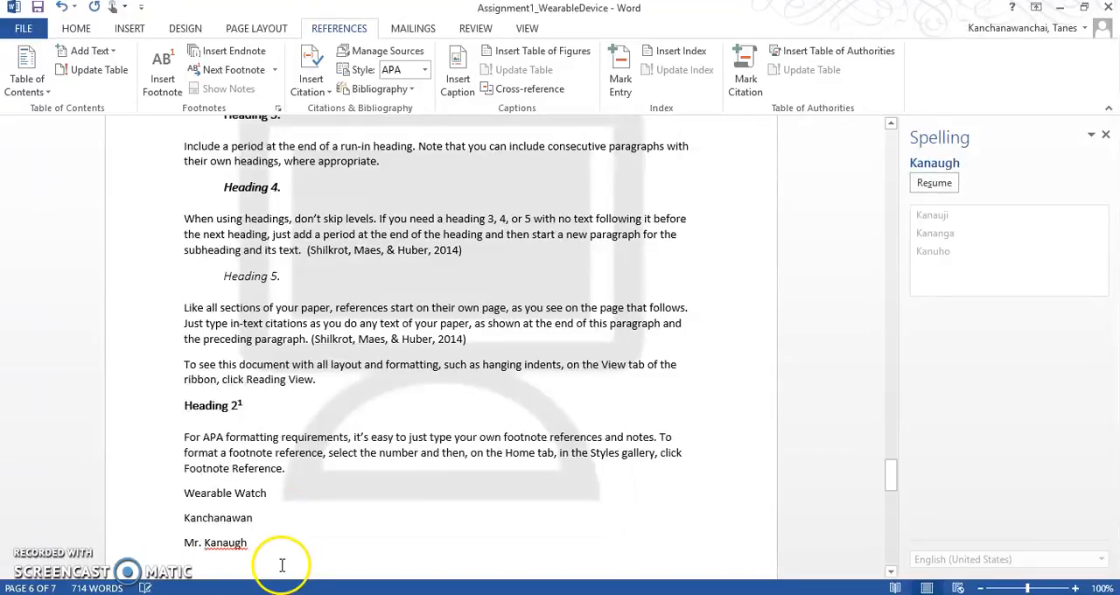
Step: Rerun the spelling check, ignore all occurrences of the flagged surname, and save the document
{"action": "left_click", "coordinate": [145, 588]}
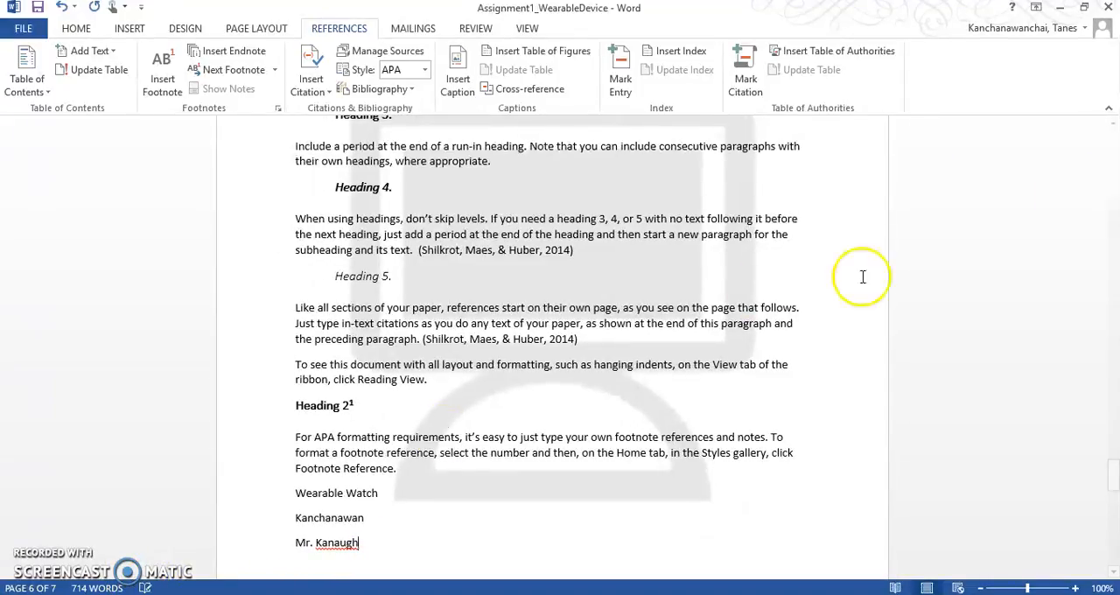
{"action": "left_click", "coordinate": [145, 588]}
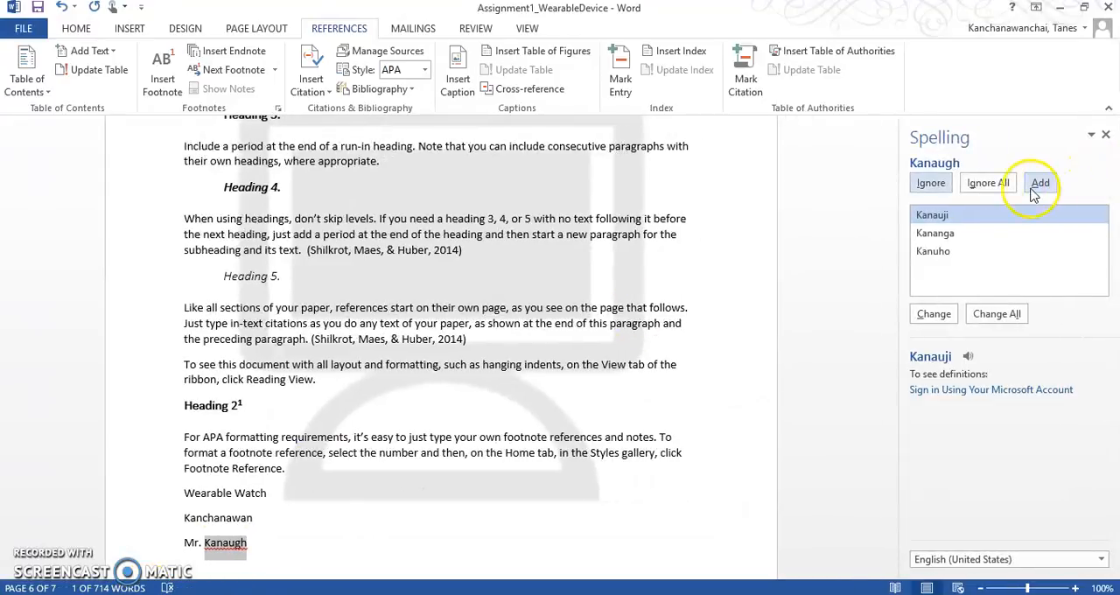
{"action": "left_click", "coordinate": [931, 185]}
{"action": "left_click", "coordinate": [989, 186]}
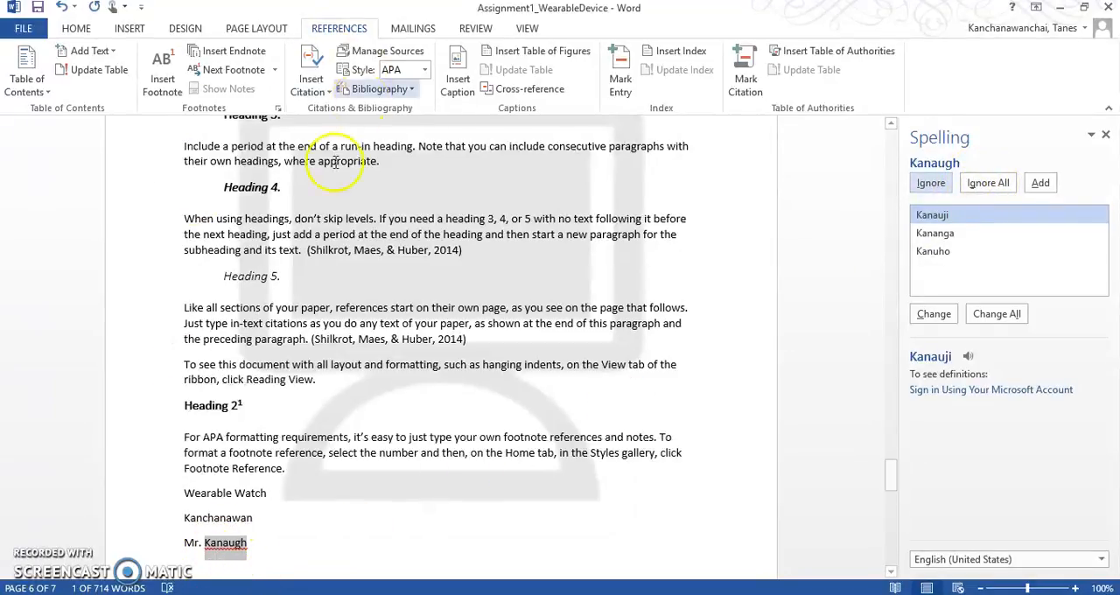
{"action": "left_click", "coordinate": [1006, 185]}
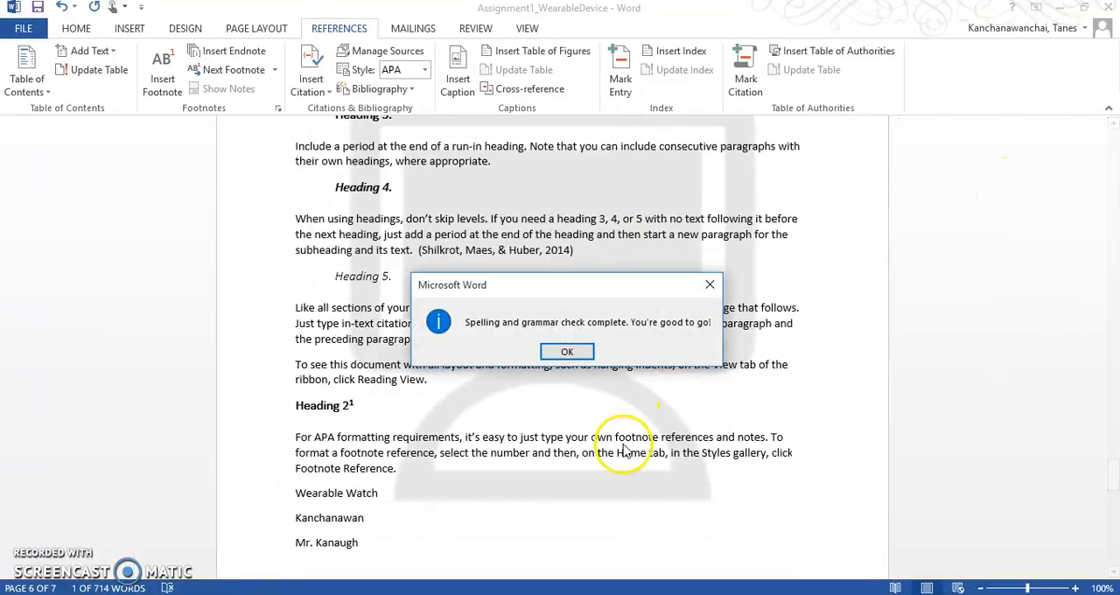
{"action": "left_click", "coordinate": [567, 352]}
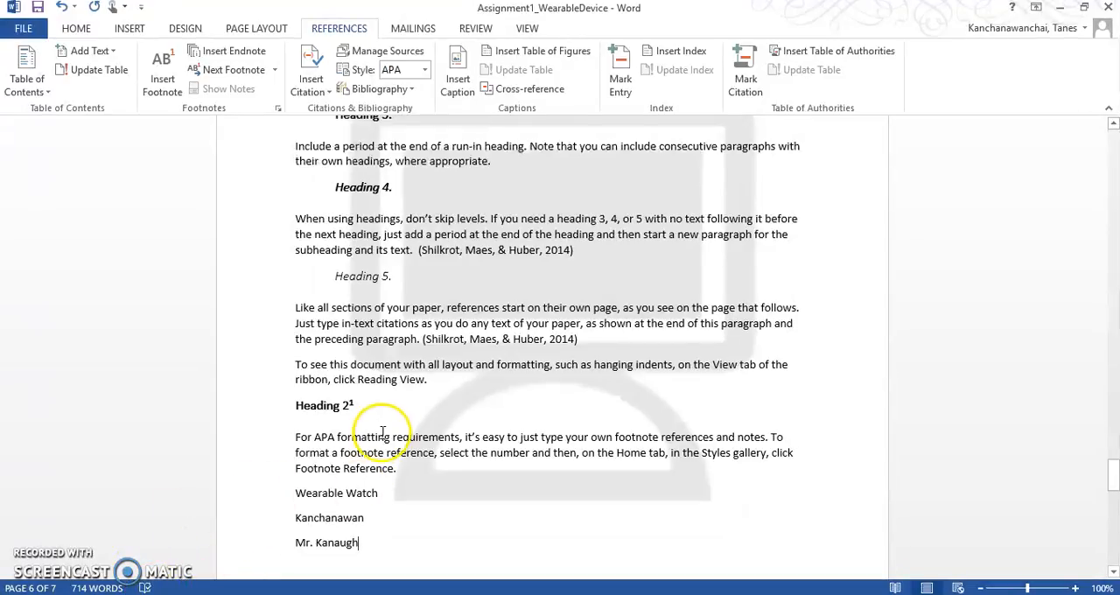
{"action": "left_click", "coordinate": [37, 9]}
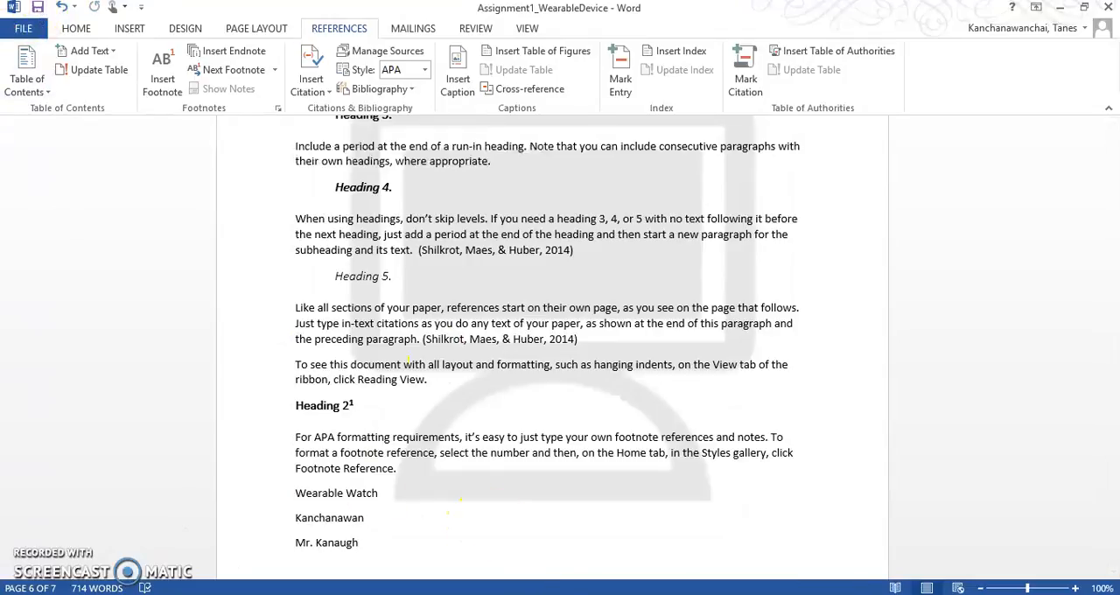
Step: Switch to the Blackboard assignment page in Chrome and highlight the requirement to insert a data table from an Excel spreadsheet
{"action": "left_click", "coordinate": [544, 594]}
{"action": "left_click", "coordinate": [503, 594]}
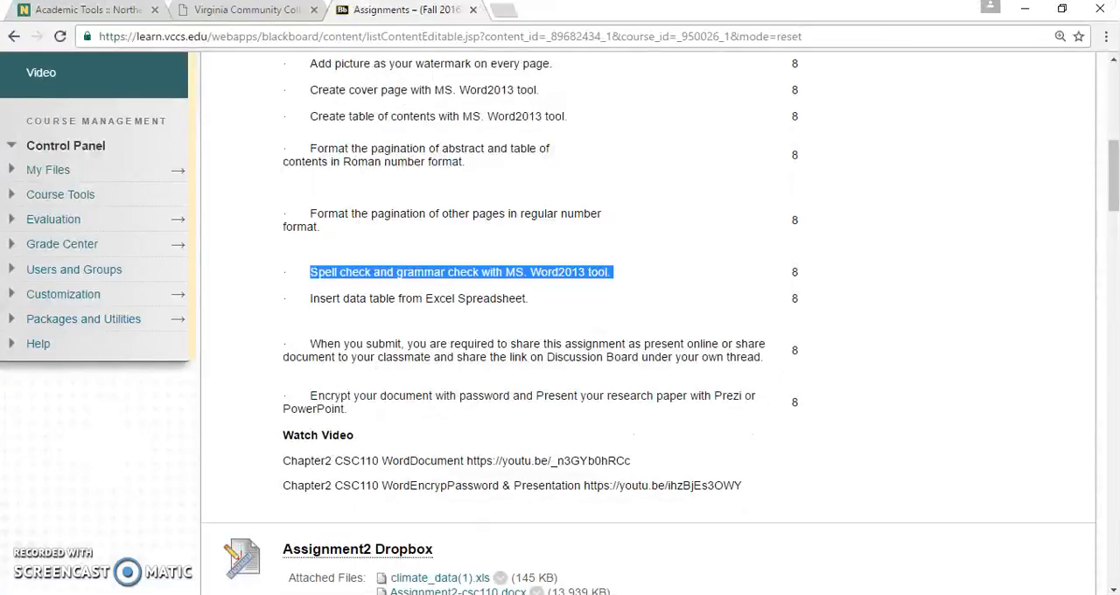
{"action": "left_click", "coordinate": [448, 296]}
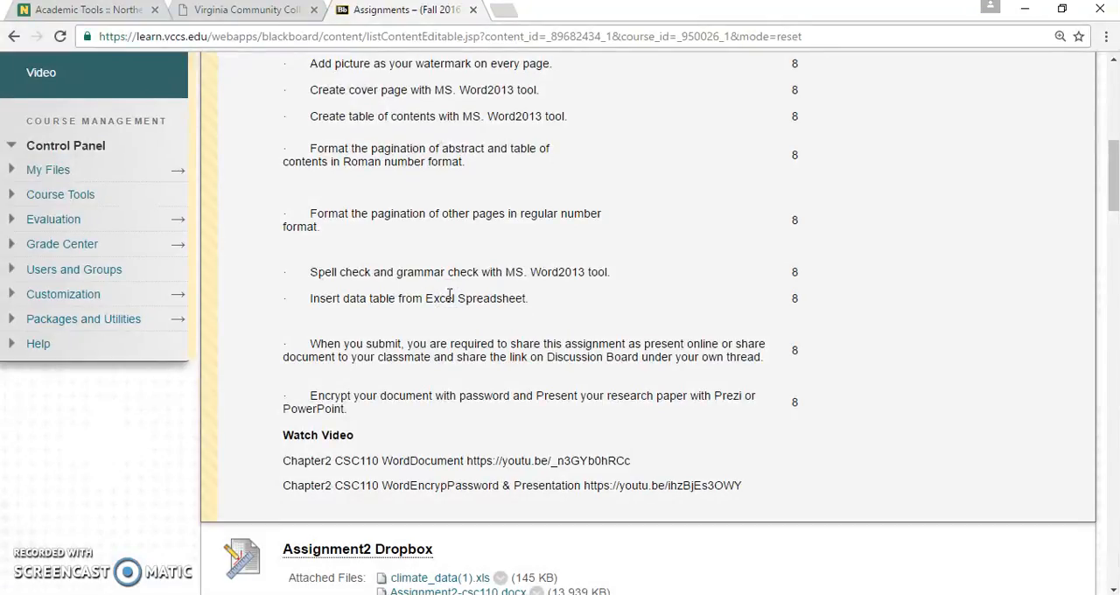
{"action": "left_click_drag", "start_coordinate": [378, 298], "coordinate": [539, 305]}
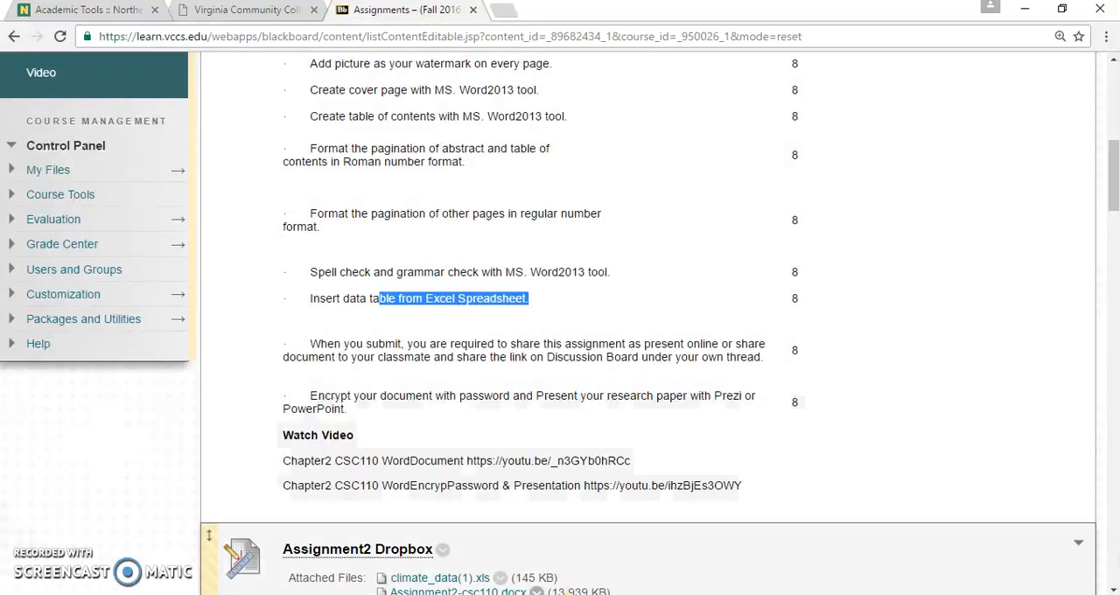
Step: Switch to the other Assignment1_WearableDevice document in Word and locate the sample Table 1 in its Tables section
{"action": "left_click", "coordinate": [540, 594]}
{"action": "left_click", "coordinate": [469, 548]}
{"action": "scroll", "coordinate": [534, 422], "scroll_direction": "down", "scroll_amount": 15}
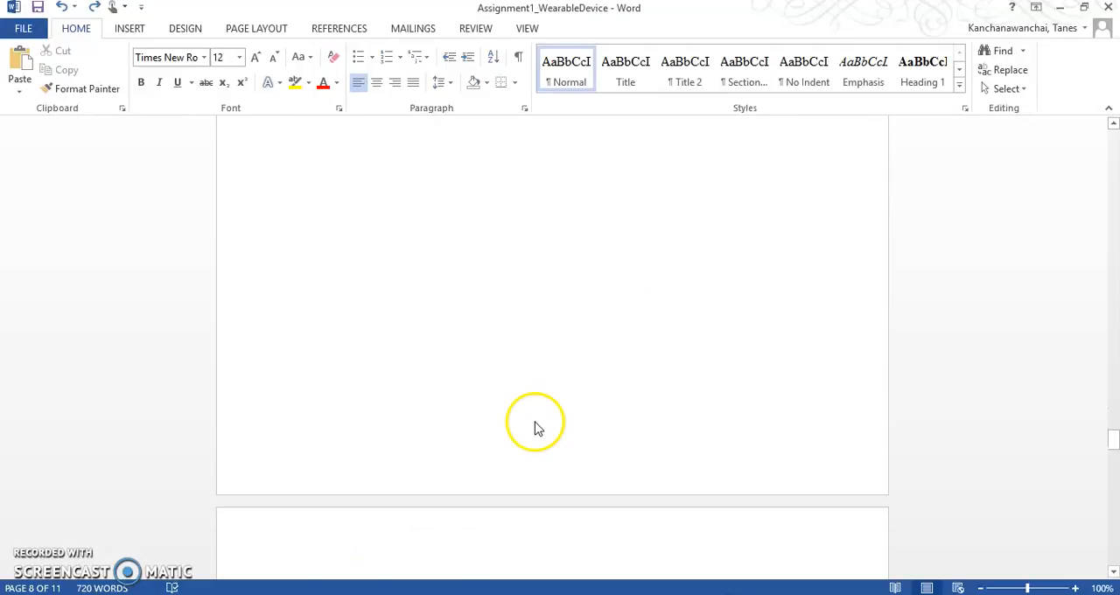
{"action": "scroll", "coordinate": [536, 423], "scroll_direction": "down", "scroll_amount": 2}
{"action": "scroll", "coordinate": [540, 422], "scroll_direction": "down", "scroll_amount": 6}
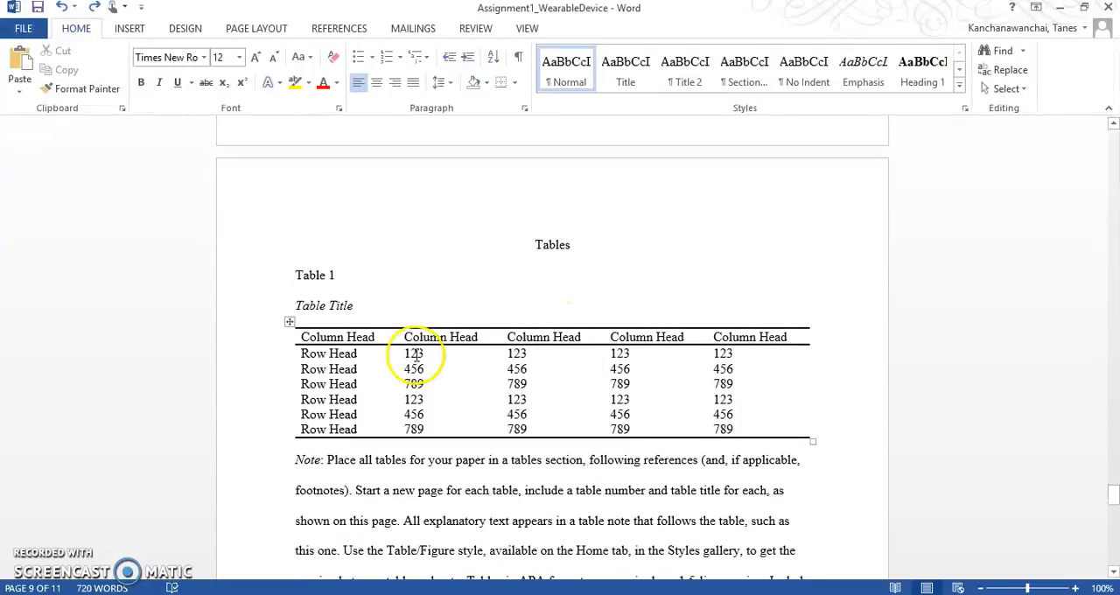
{"action": "left_click", "coordinate": [290, 322]}
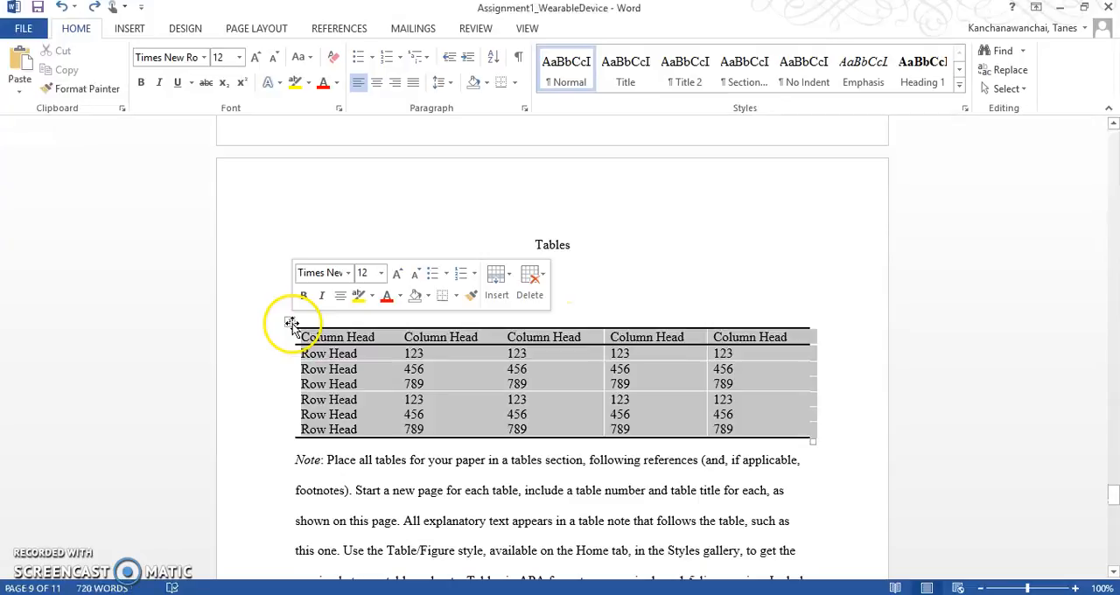
{"action": "double_click", "coordinate": [540, 376]}
{"action": "triple_click", "coordinate": [552, 306]}
Step: Examine the sample table's title, column and row heads, and the explanatory note below it
{"action": "scroll", "coordinate": [550, 303], "scroll_direction": "down", "scroll_amount": 2}
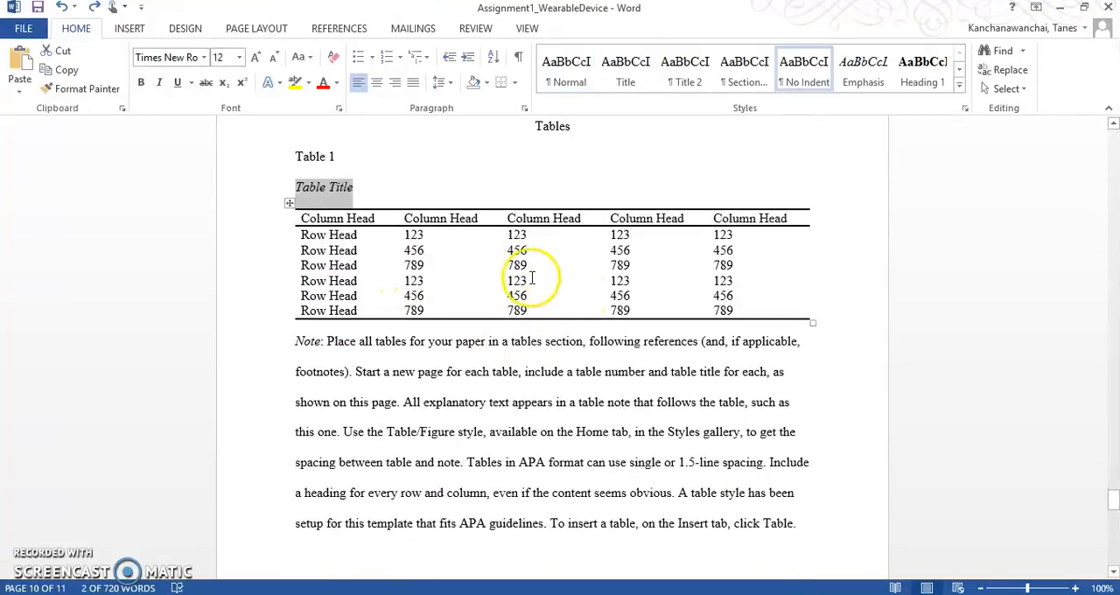
{"action": "scroll", "coordinate": [578, 297], "scroll_direction": "down", "scroll_amount": 2}
{"action": "left_click", "coordinate": [601, 476]}
{"action": "scroll", "coordinate": [602, 486], "scroll_direction": "up", "scroll_amount": 3}
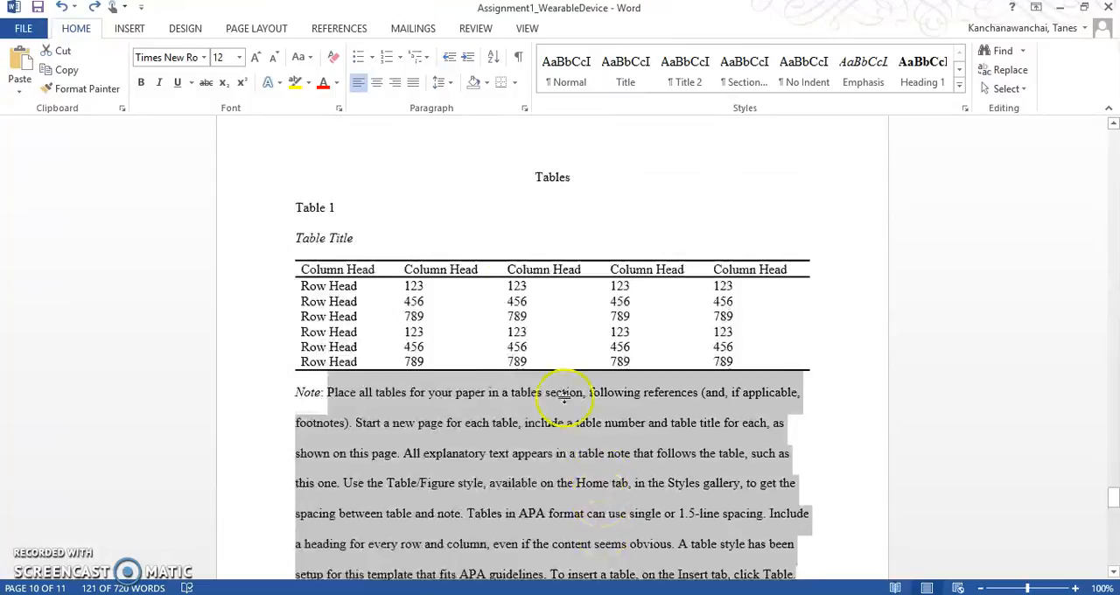
{"action": "scroll", "coordinate": [498, 255], "scroll_direction": "up", "scroll_amount": 20}
{"action": "scroll", "coordinate": [497, 254], "scroll_direction": "up", "scroll_amount": 20}
{"action": "scroll", "coordinate": [497, 255], "scroll_direction": "down", "scroll_amount": 20}
{"action": "scroll", "coordinate": [495, 278], "scroll_direction": "down", "scroll_amount": 20}
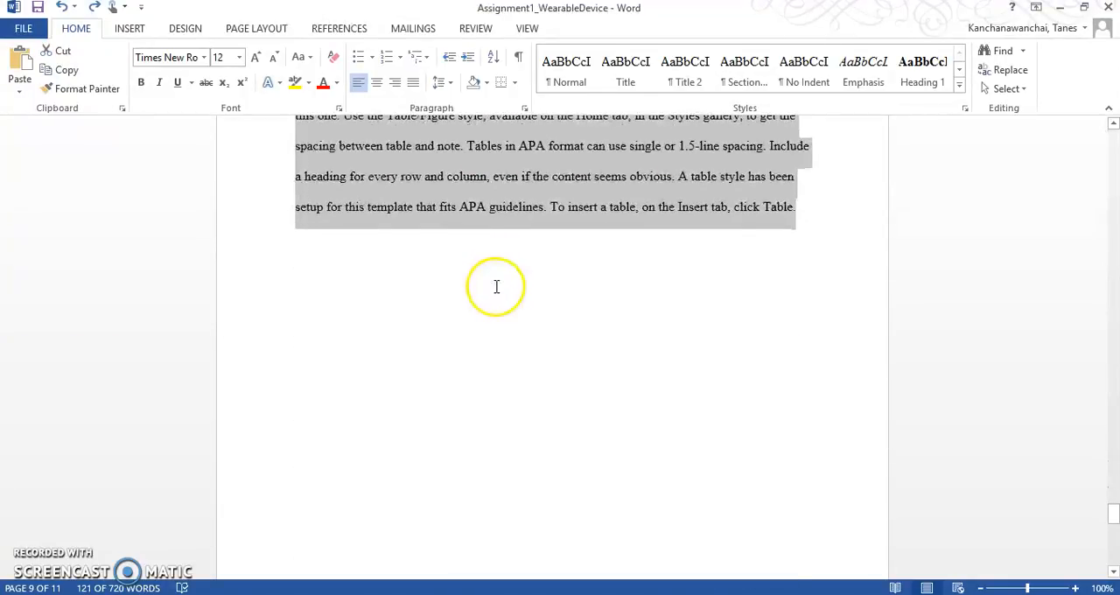
{"action": "scroll", "coordinate": [495, 289], "scroll_direction": "down", "scroll_amount": 5}
{"action": "scroll", "coordinate": [493, 297], "scroll_direction": "down", "scroll_amount": 6}
{"action": "scroll", "coordinate": [494, 294], "scroll_direction": "up", "scroll_amount": 10}
{"action": "scroll", "coordinate": [495, 292], "scroll_direction": "up", "scroll_amount": 3}
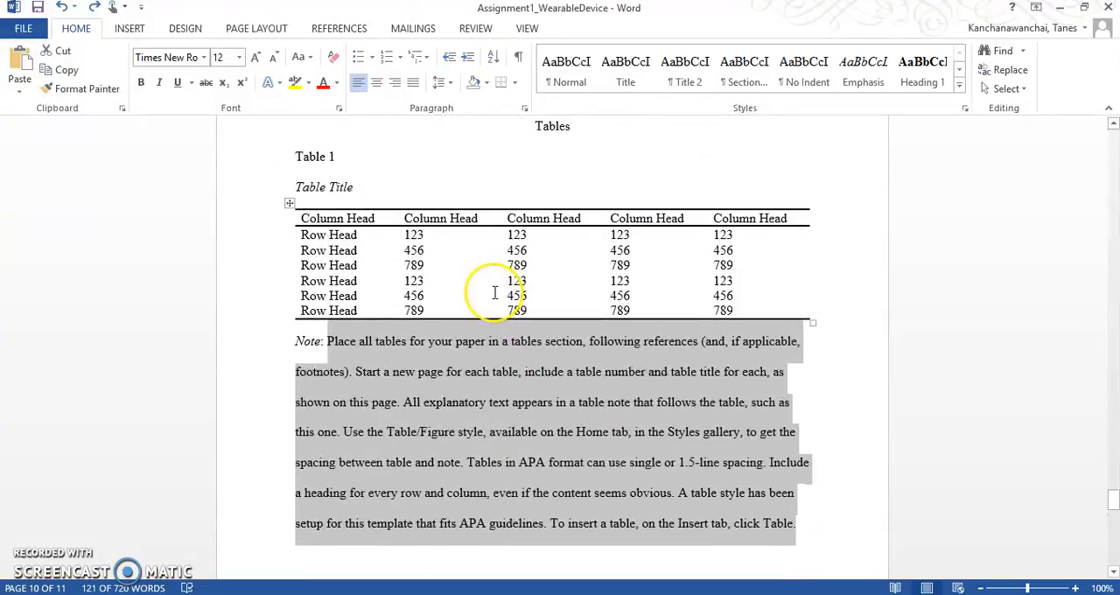
{"action": "left_click", "coordinate": [302, 226]}
{"action": "left_click", "coordinate": [289, 203]}
{"action": "key", "text": "ctrl+c"}
{"action": "left_click", "coordinate": [280, 206]}
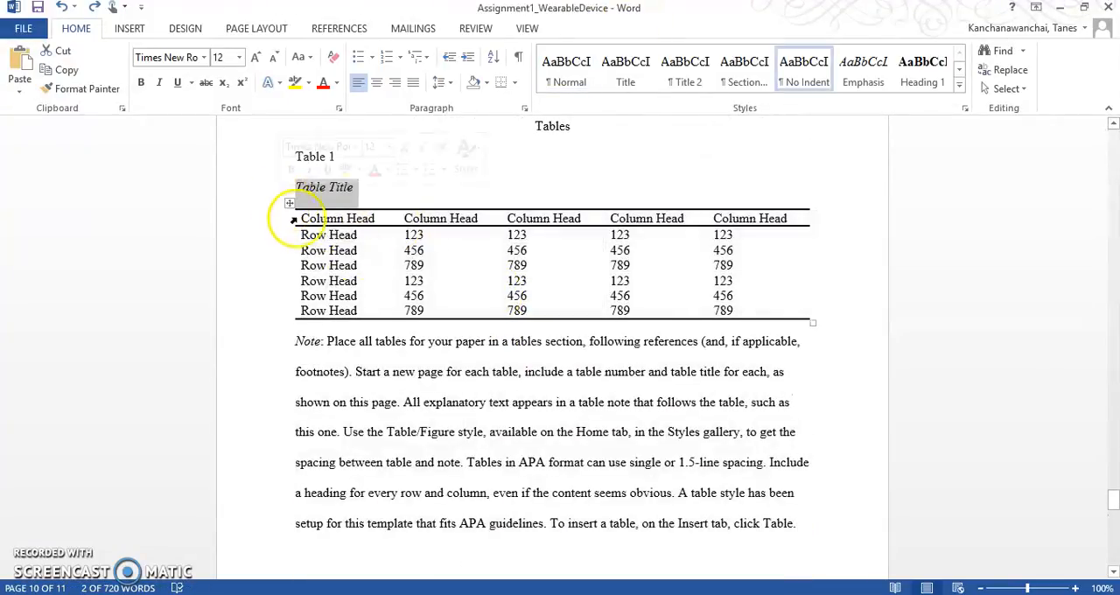
{"action": "left_click", "coordinate": [377, 232]}
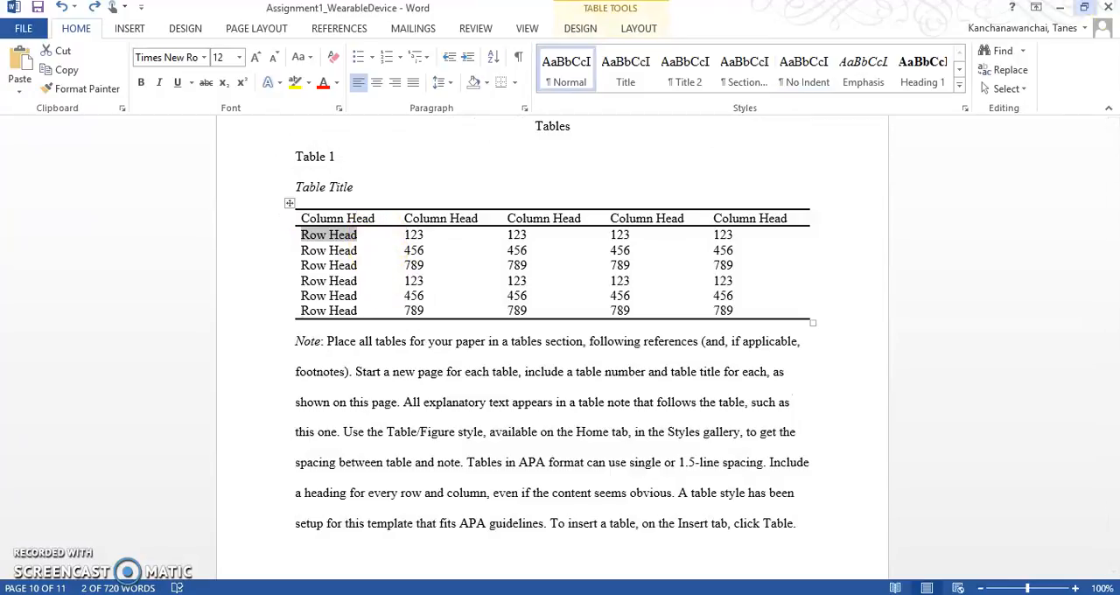
Step: Switch back to the paper with the watermark in Word and insert a blank page after the References list
{"action": "left_click", "coordinate": [1060, 7]}
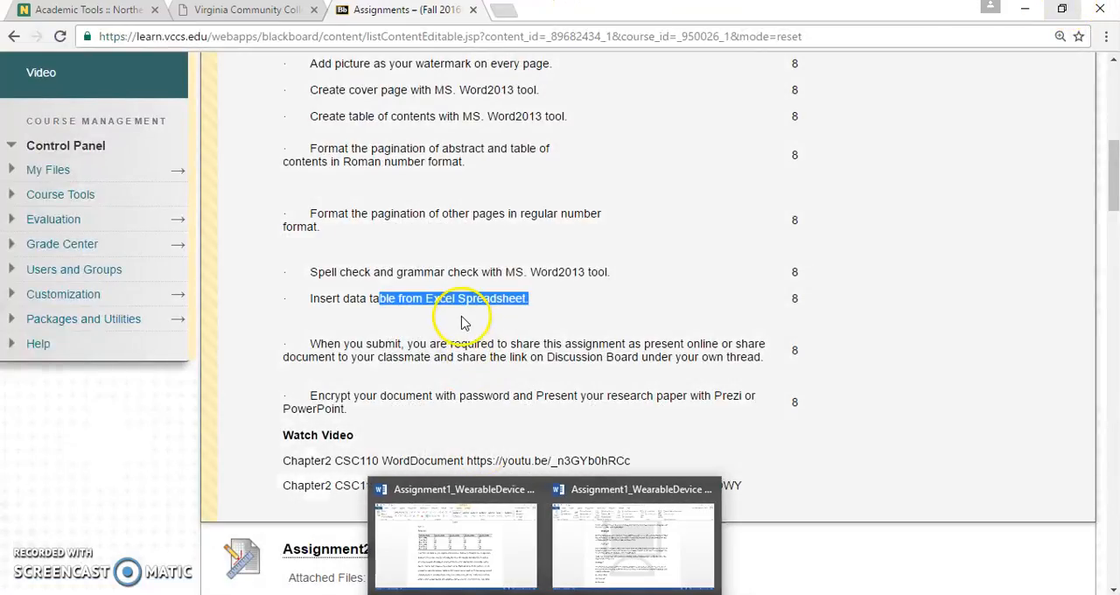
{"action": "left_click", "coordinate": [461, 321]}
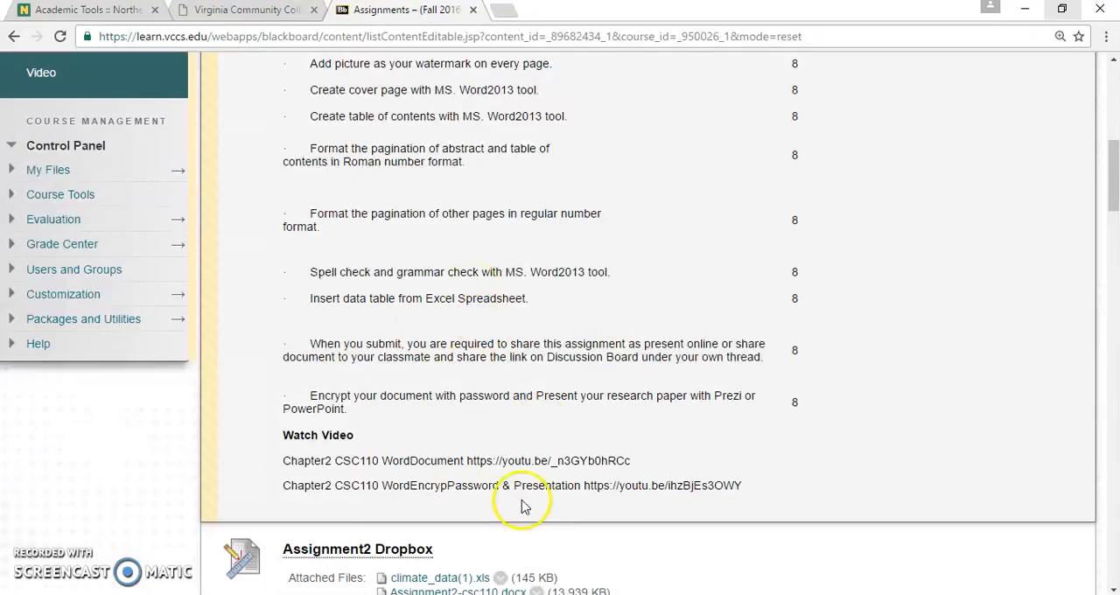
{"action": "mouse_move", "coordinate": [546, 593]}
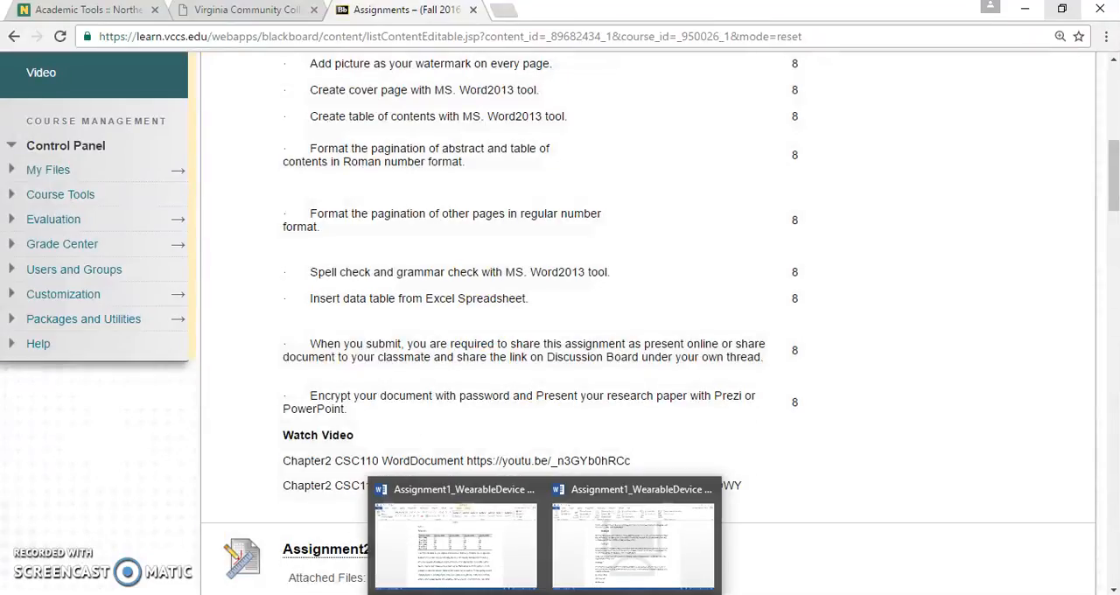
{"action": "left_click", "coordinate": [615, 558]}
{"action": "scroll", "coordinate": [463, 520], "scroll_direction": "down", "scroll_amount": 10}
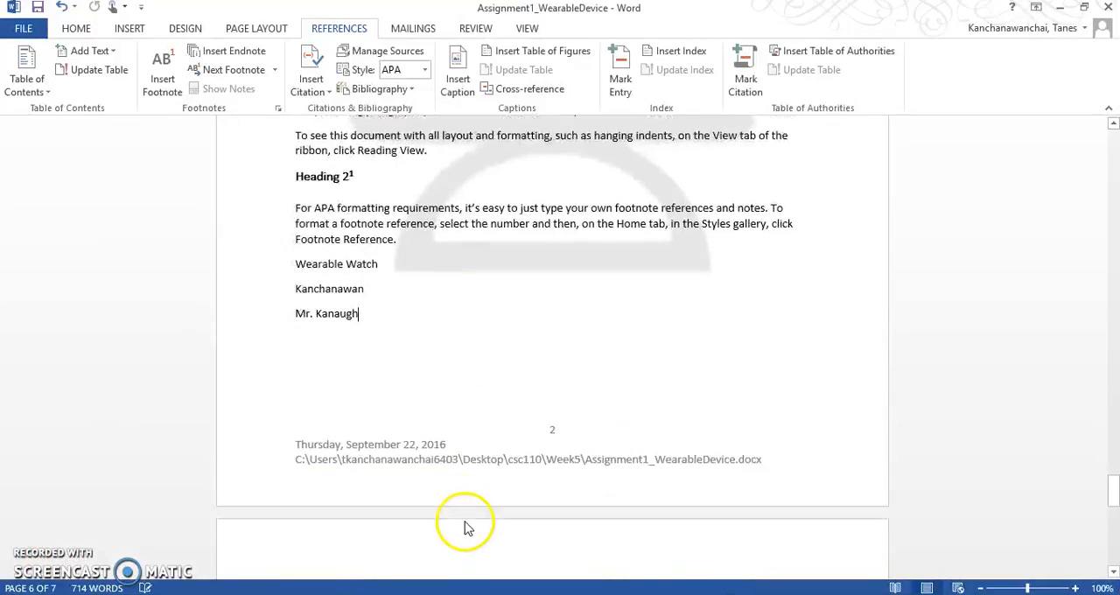
{"action": "scroll", "coordinate": [416, 457], "scroll_direction": "down", "scroll_amount": 4}
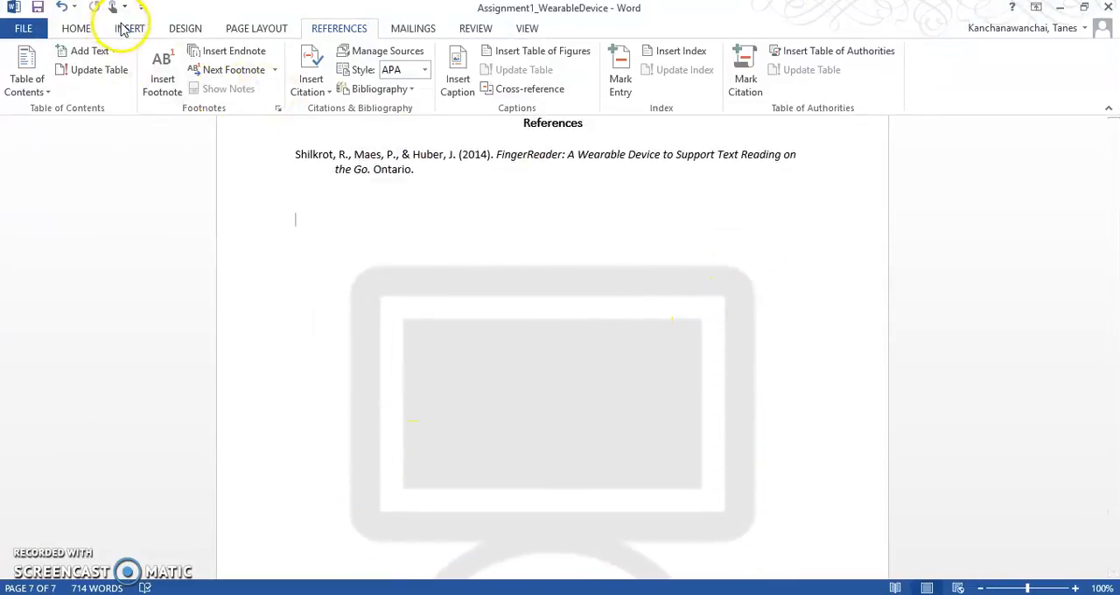
{"action": "left_click", "coordinate": [125, 28]}
{"action": "left_click", "coordinate": [39, 70]}
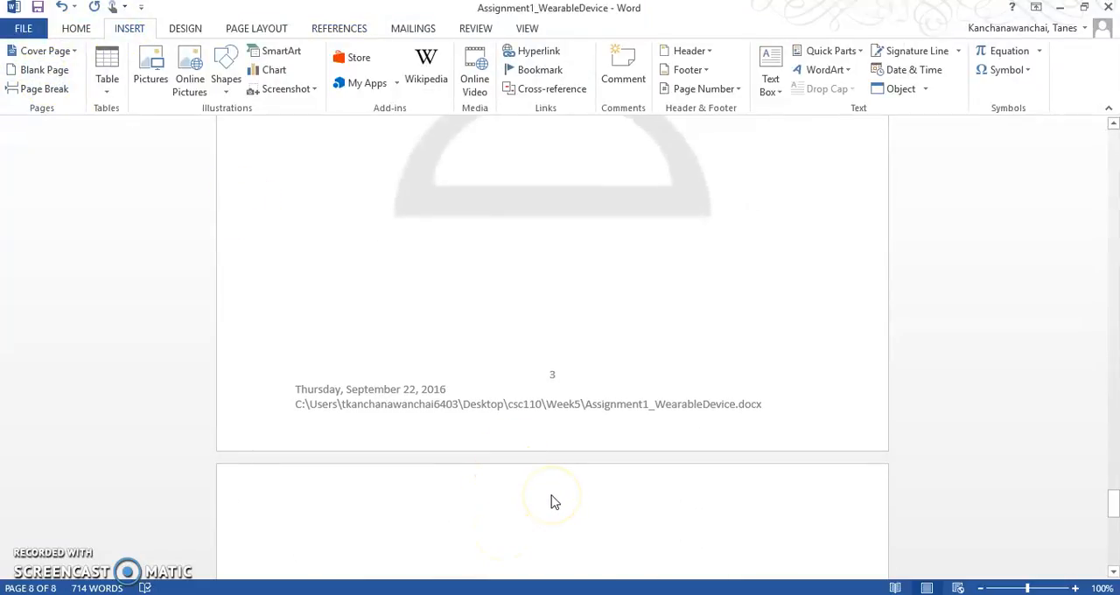
Step: Add the title "Table" on the new page and apply the Heading 2 style to it
{"action": "type", "text": "Table"}
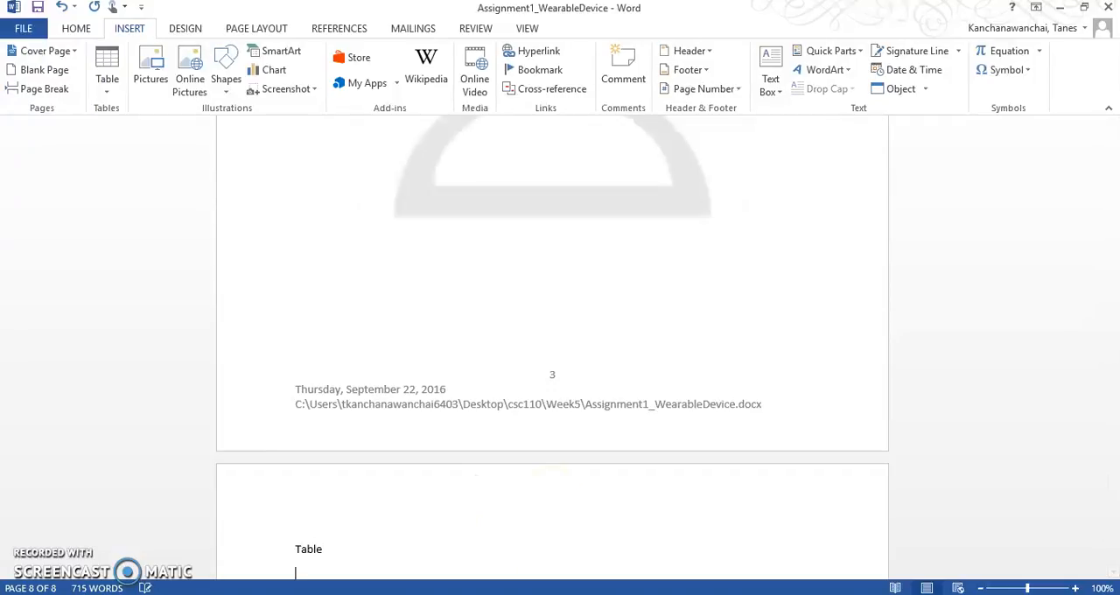
{"action": "left_click", "coordinate": [250, 555]}
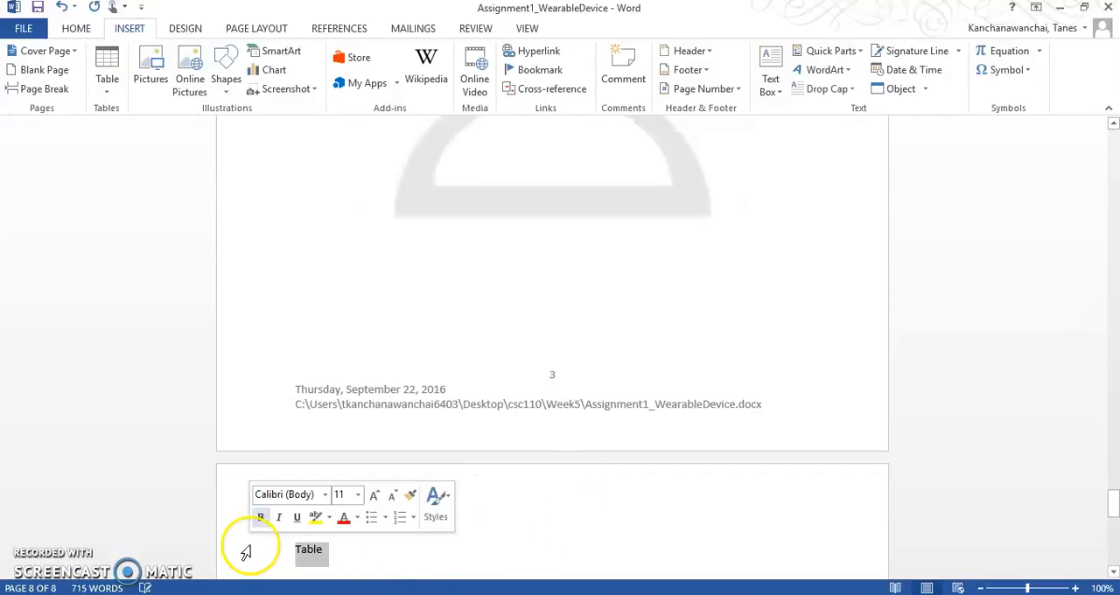
{"action": "left_click", "coordinate": [76, 28]}
{"action": "left_click", "coordinate": [815, 85]}
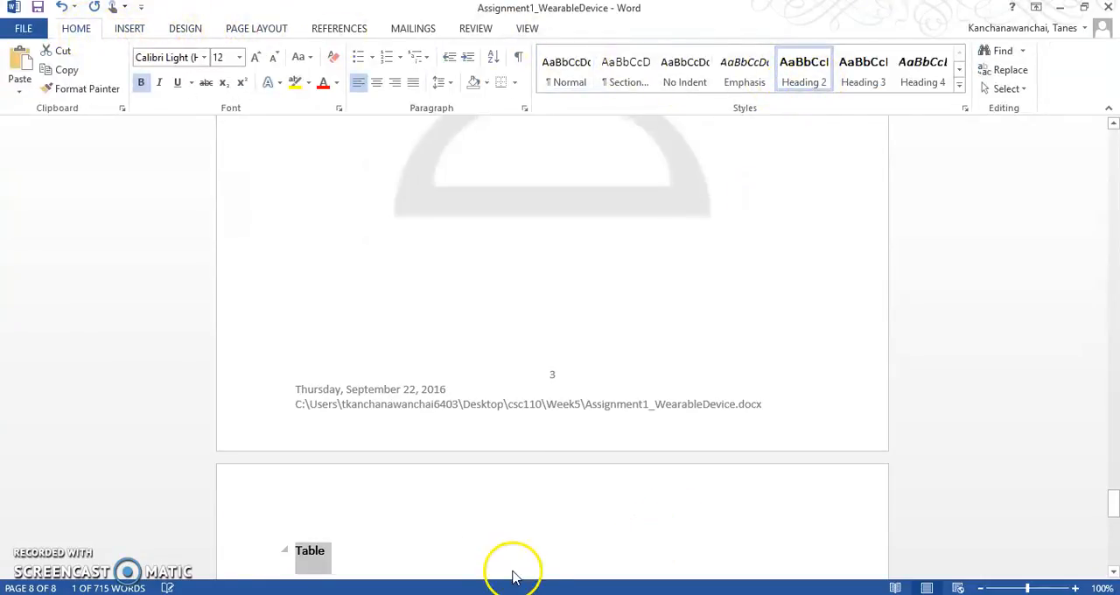
Step: Center the "Table" heading on the new page and start a new line below it
{"action": "left_click", "coordinate": [376, 82]}
{"action": "left_click", "coordinate": [584, 549]}
{"action": "scroll", "coordinate": [584, 551], "scroll_direction": "down", "scroll_amount": 1}
{"action": "key", "text": "Return"}
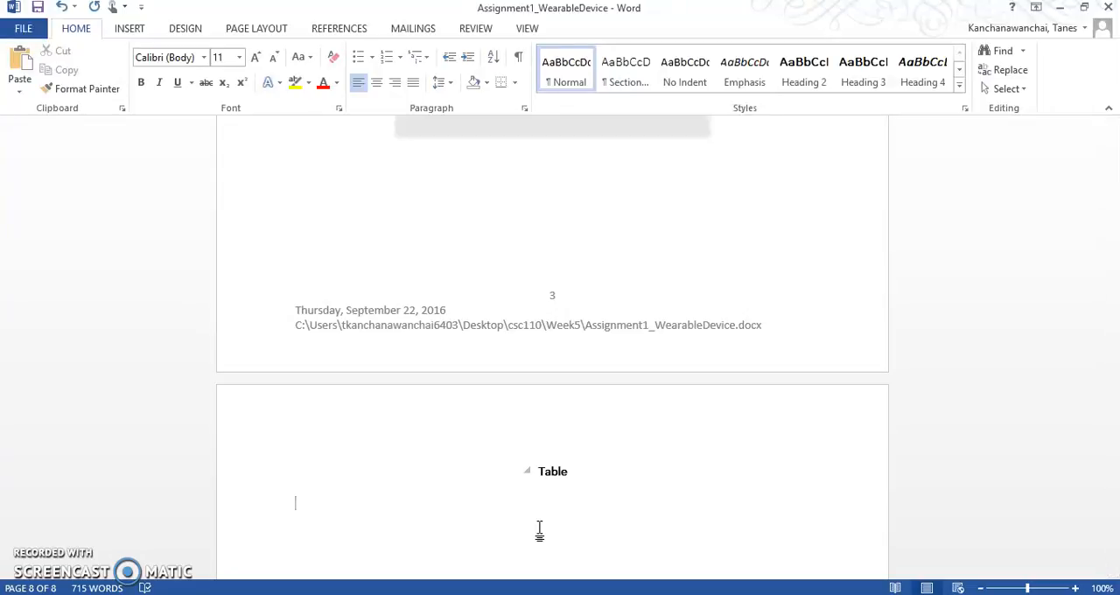
Step: Insert an embedded Excel spreadsheet below the "Table" heading and select its cell A1
{"action": "left_click", "coordinate": [127, 28]}
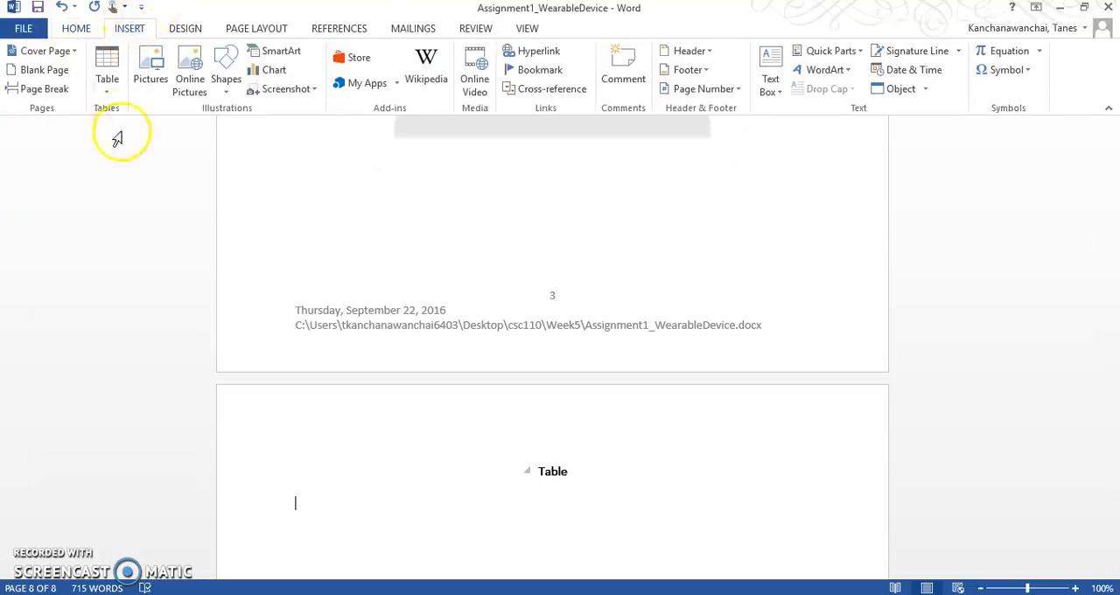
{"action": "left_click", "coordinate": [107, 91]}
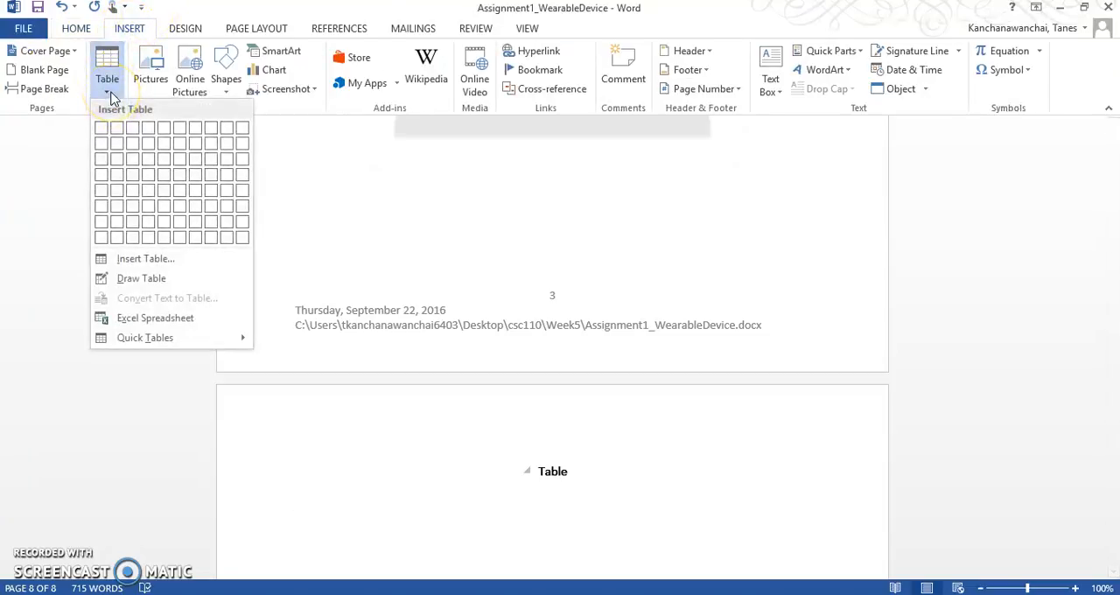
{"action": "left_click", "coordinate": [190, 324]}
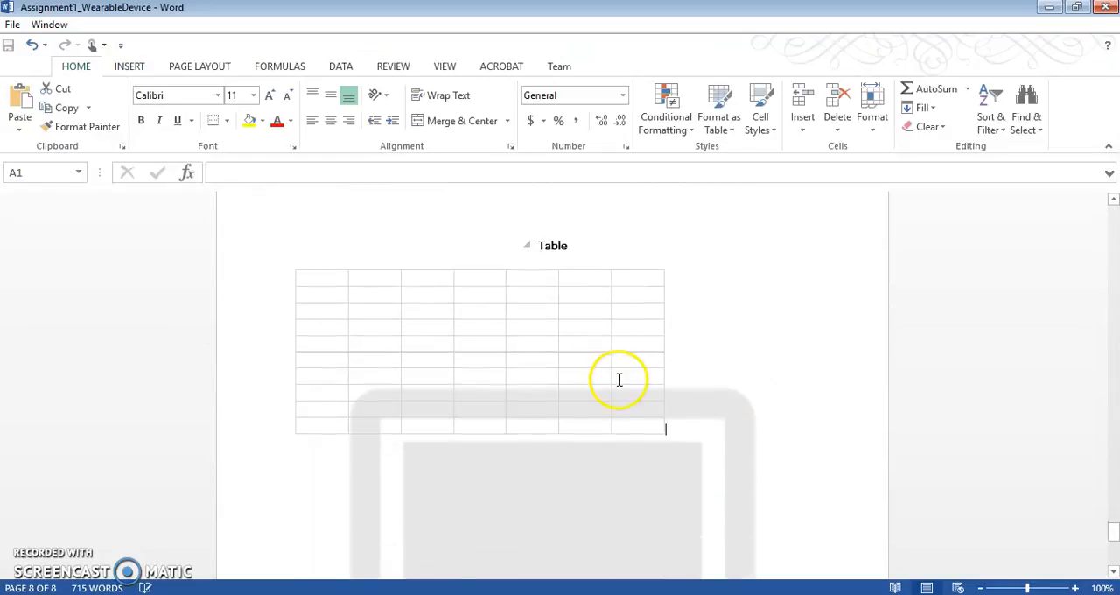
{"action": "left_click", "coordinate": [618, 343]}
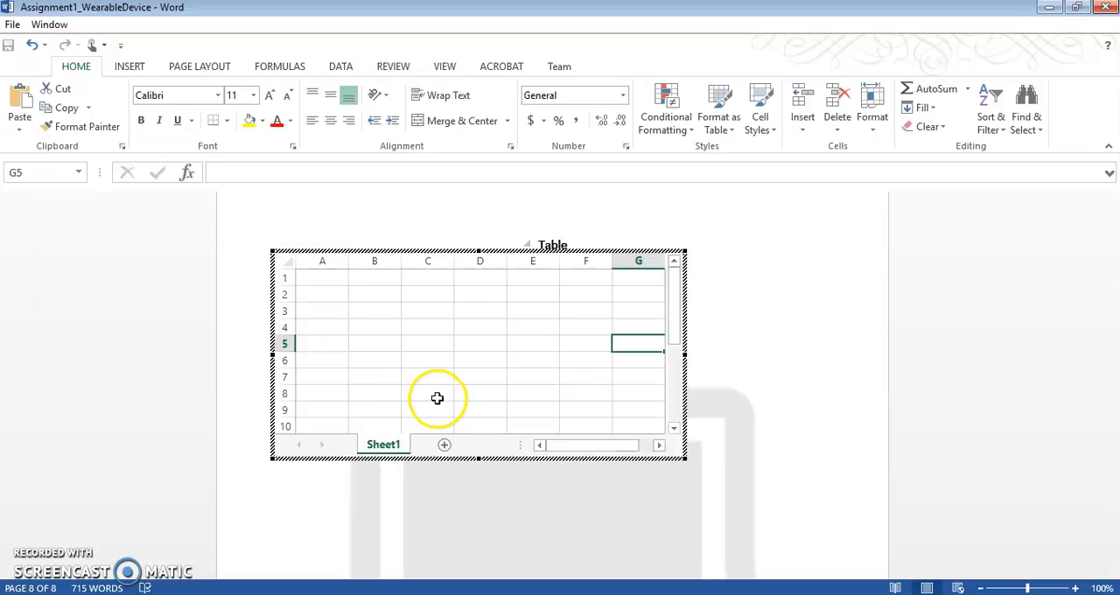
{"action": "left_click", "coordinate": [332, 280]}
{"action": "right_click", "coordinate": [333, 282]}
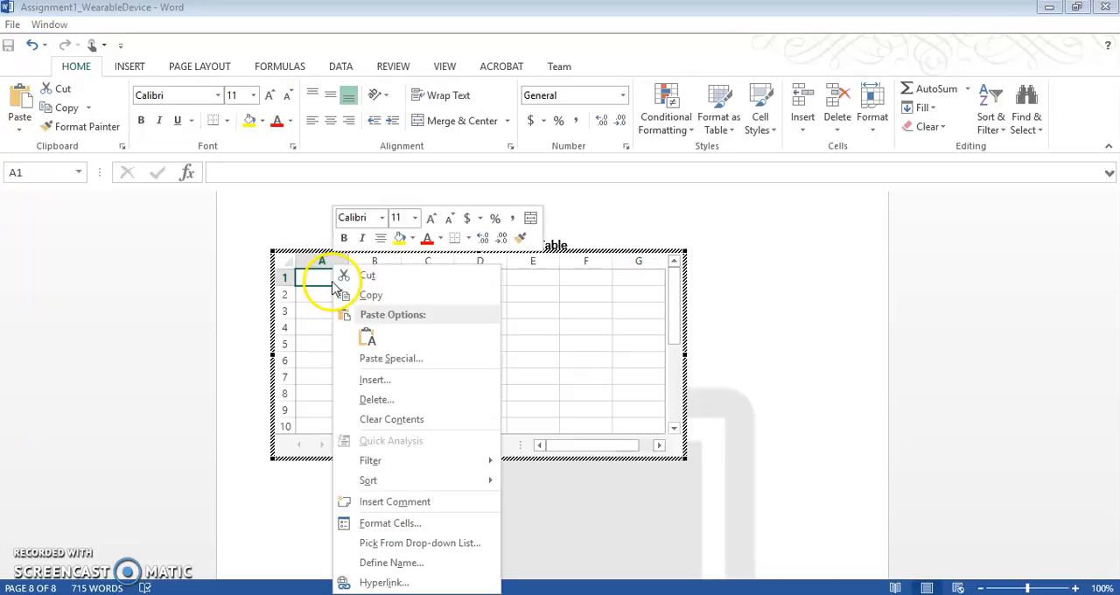
{"action": "key", "text": "Escape"}
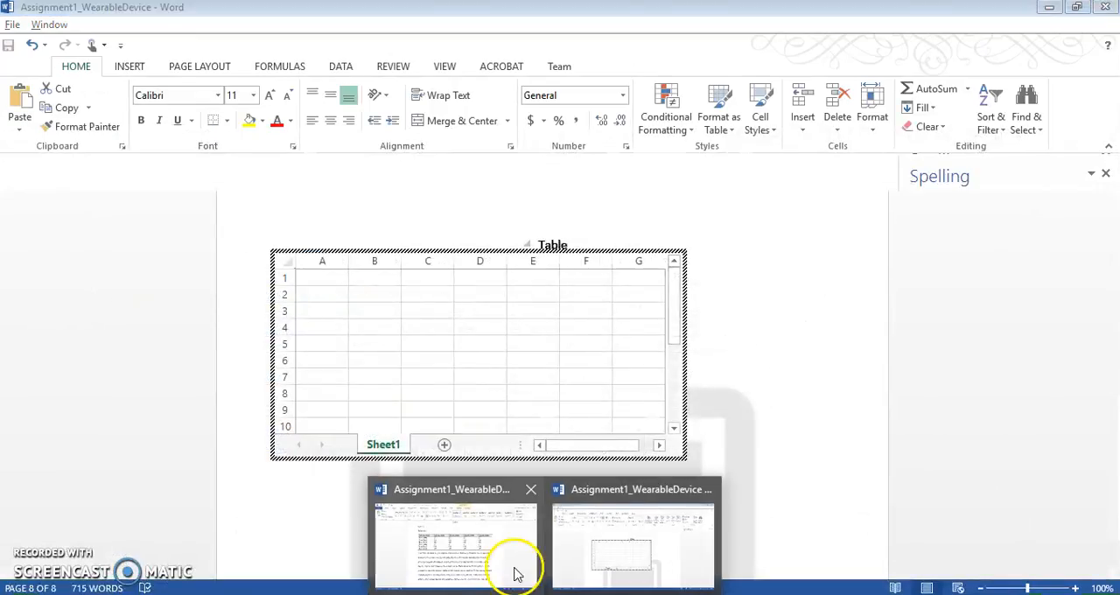
Step: Copy the sample Table 1 from the other document into cell A1 and enlarge the embedded worksheet's frame to show every row
{"action": "left_click", "coordinate": [513, 569]}
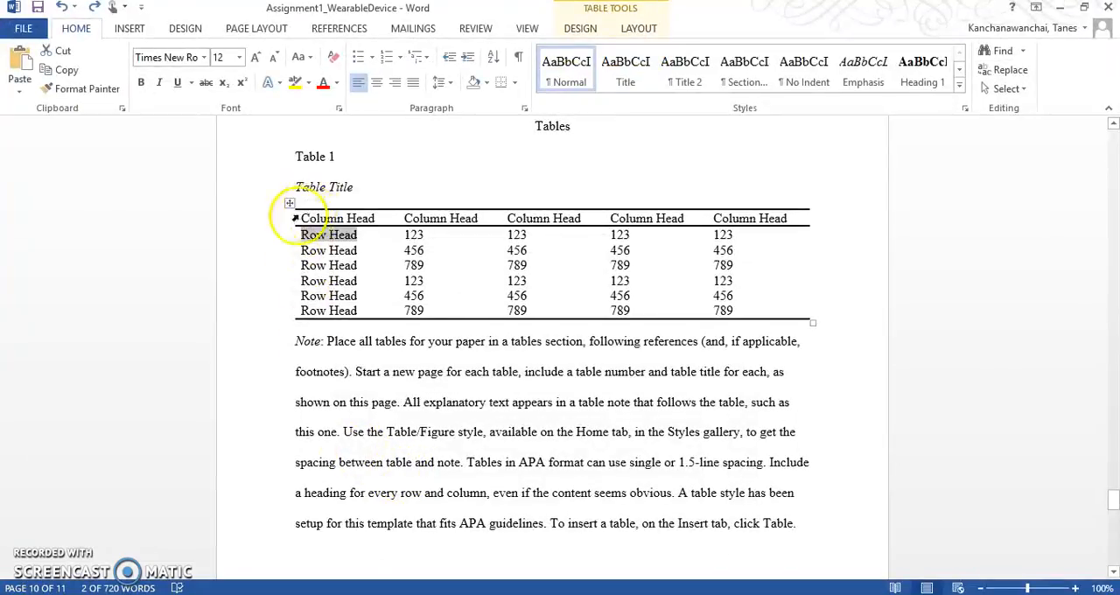
{"action": "mouse_move", "coordinate": [295, 219]}
{"action": "left_mouse_down"}
{"action": "mouse_move", "coordinate": [527, 243]}
{"action": "mouse_move", "coordinate": [758, 320]}
{"action": "left_mouse_up"}
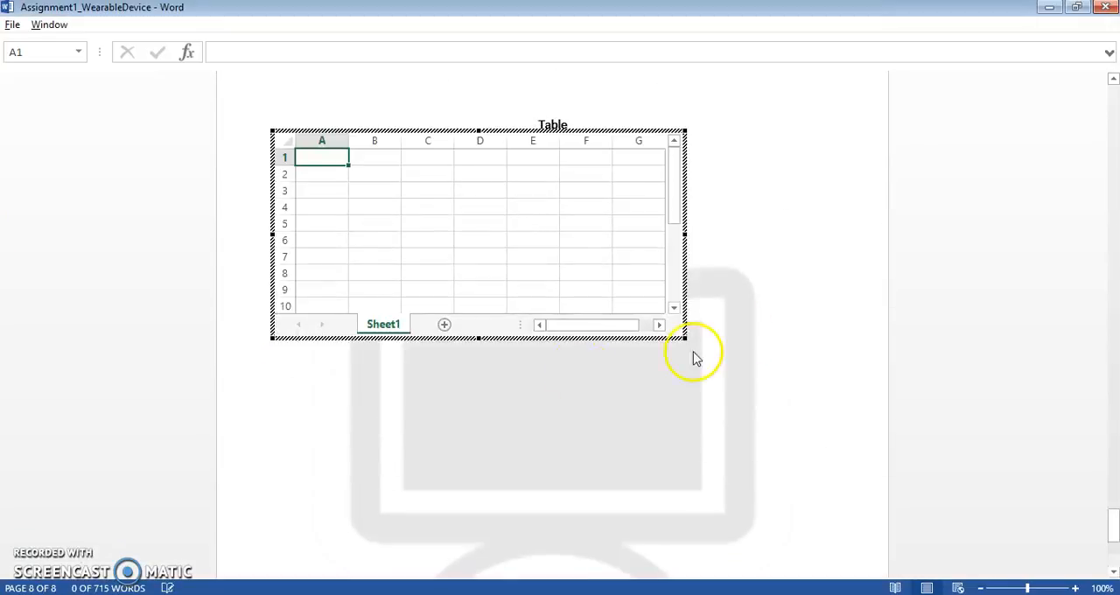
{"action": "key", "text": "ctrl+v"}
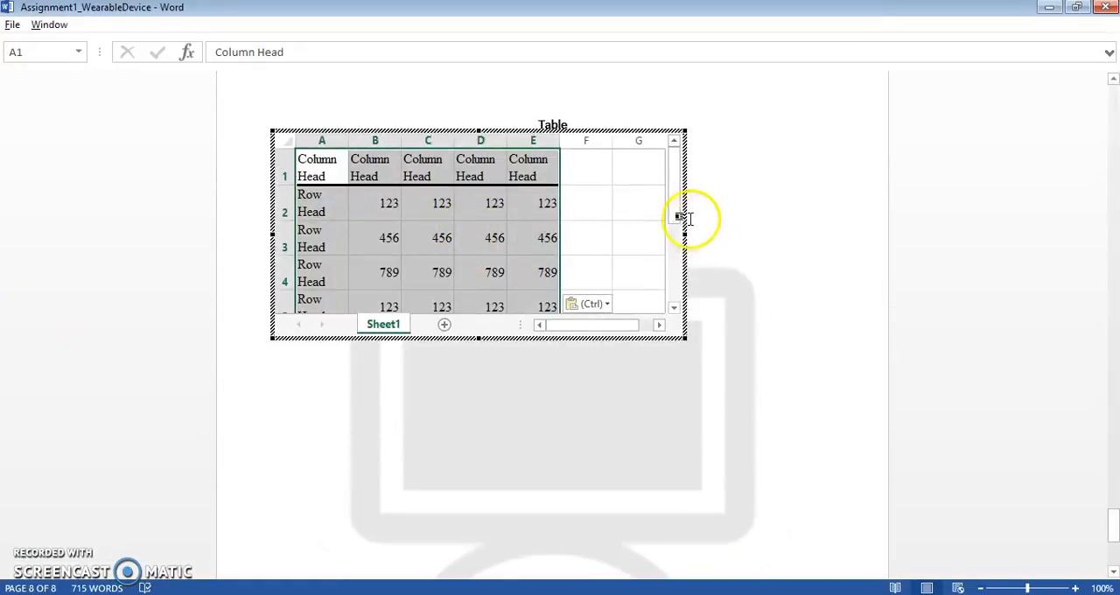
{"action": "left_click_drag", "start_coordinate": [688, 343], "coordinate": [742, 388]}
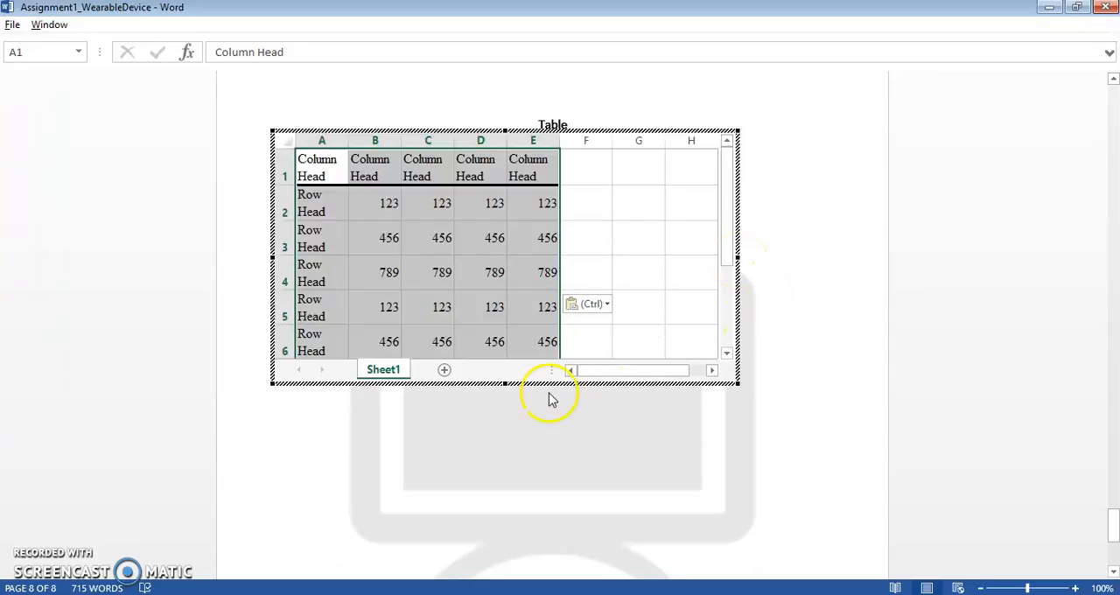
{"action": "left_click_drag", "start_coordinate": [507, 383], "coordinate": [508, 469]}
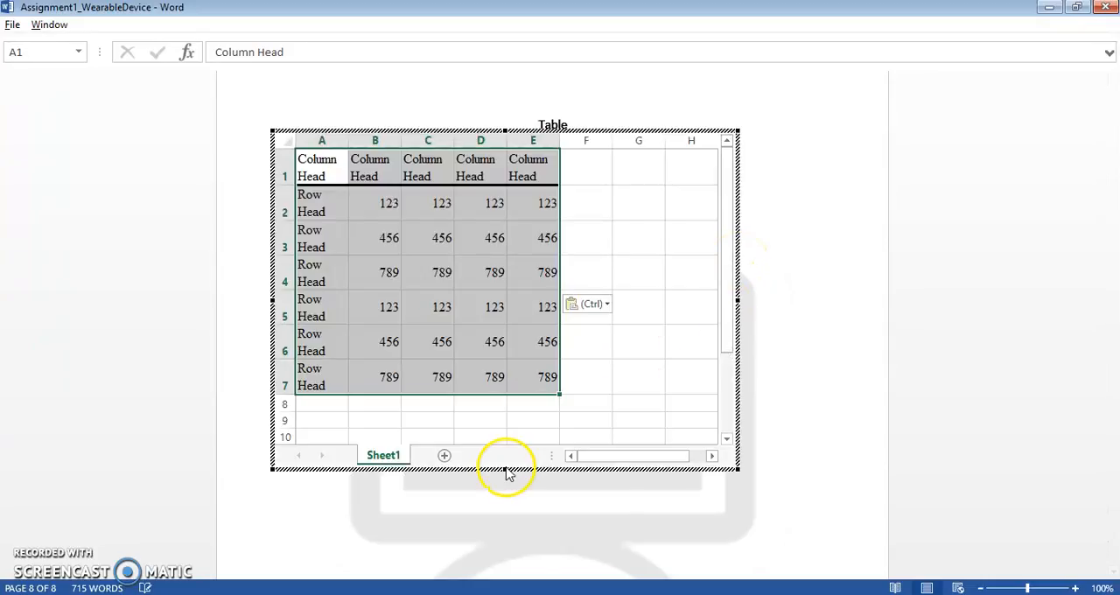
Step: Fit the widths of columns A–E and the heights of rows 1–7 to their contents, and leave worksheet editing
{"action": "left_click_drag", "start_coordinate": [339, 136], "coordinate": [590, 136]}
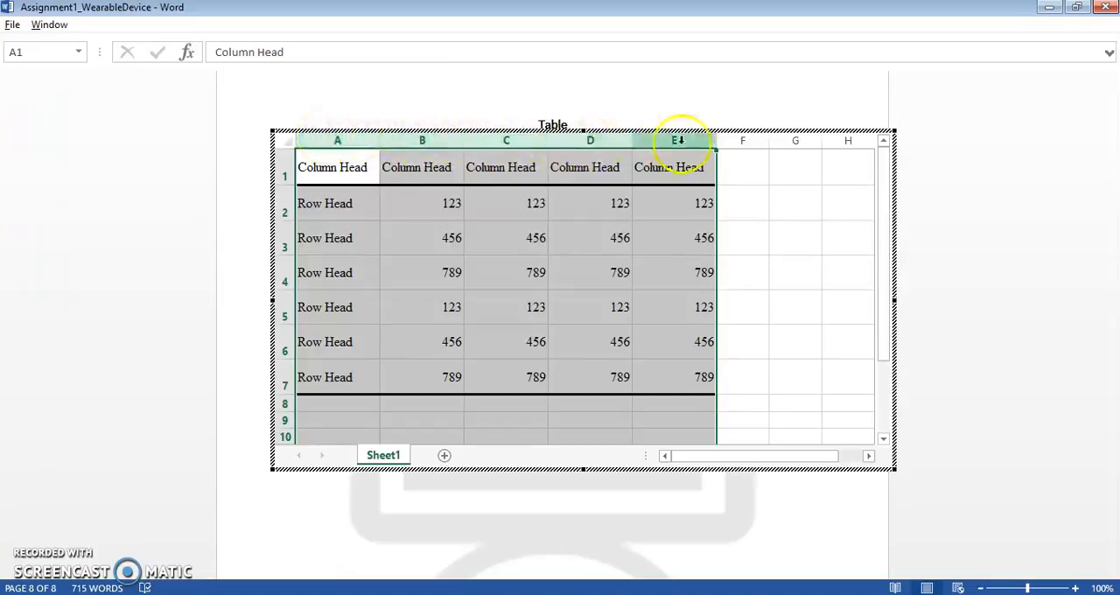
{"action": "left_click", "coordinate": [729, 182]}
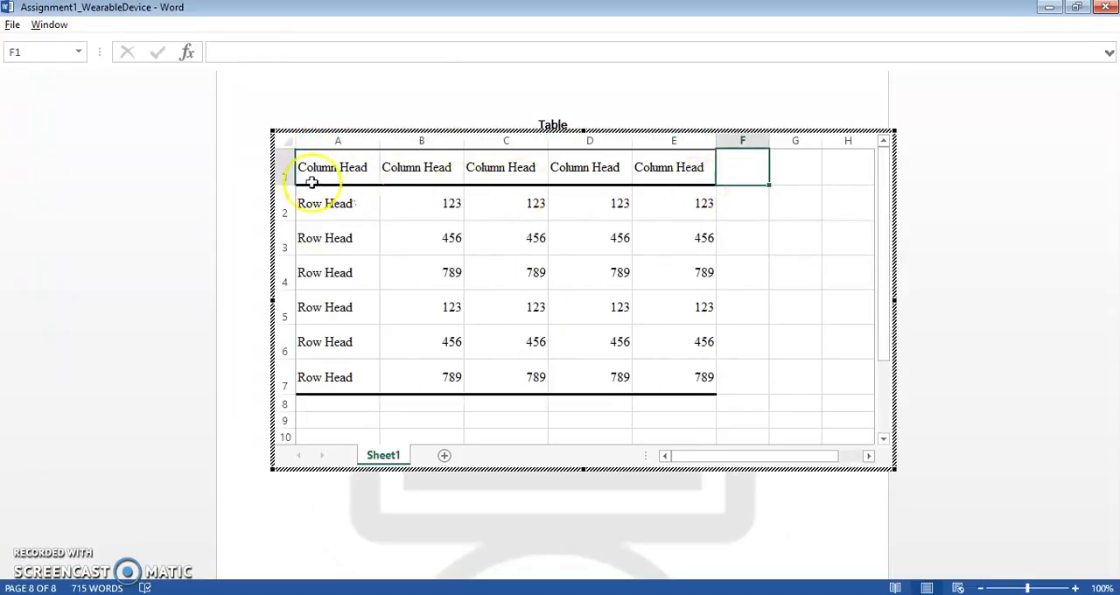
{"action": "left_click_drag", "start_coordinate": [282, 171], "coordinate": [293, 383]}
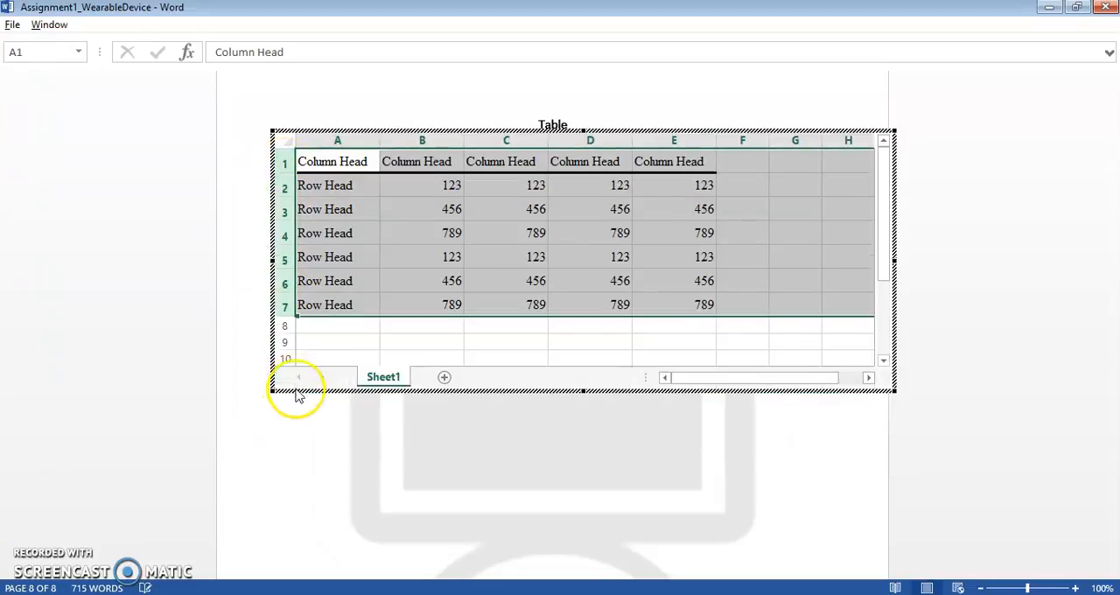
{"action": "left_click", "coordinate": [337, 460]}
{"action": "double_click", "coordinate": [814, 347]}
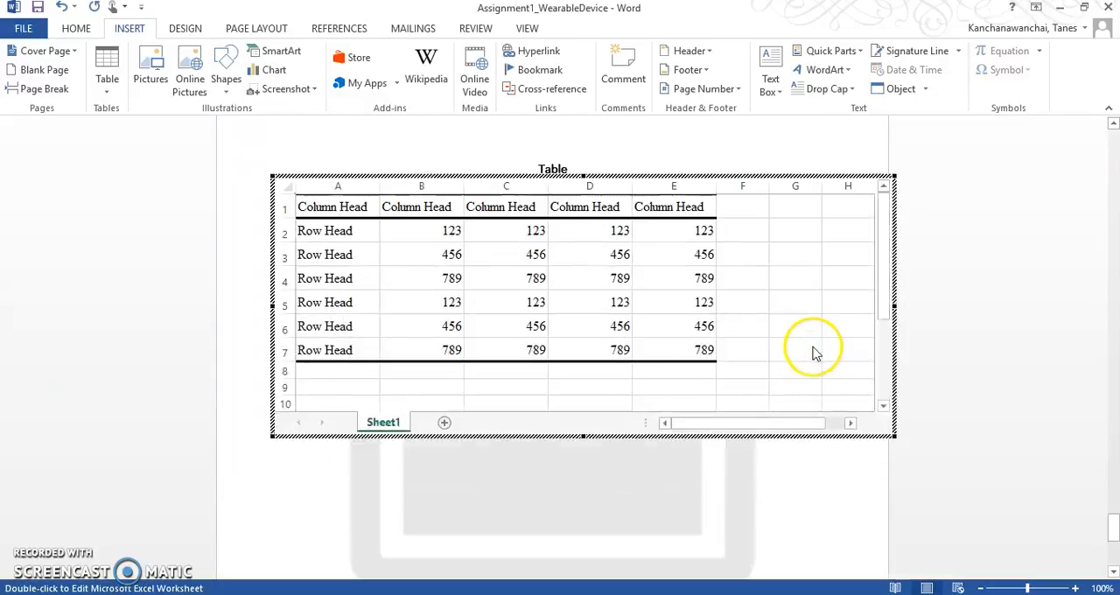
Step: Try to fit the worksheet object within the page margins by scaling its width down
{"action": "scroll", "coordinate": [793, 343], "scroll_direction": "down", "scroll_amount": 10}
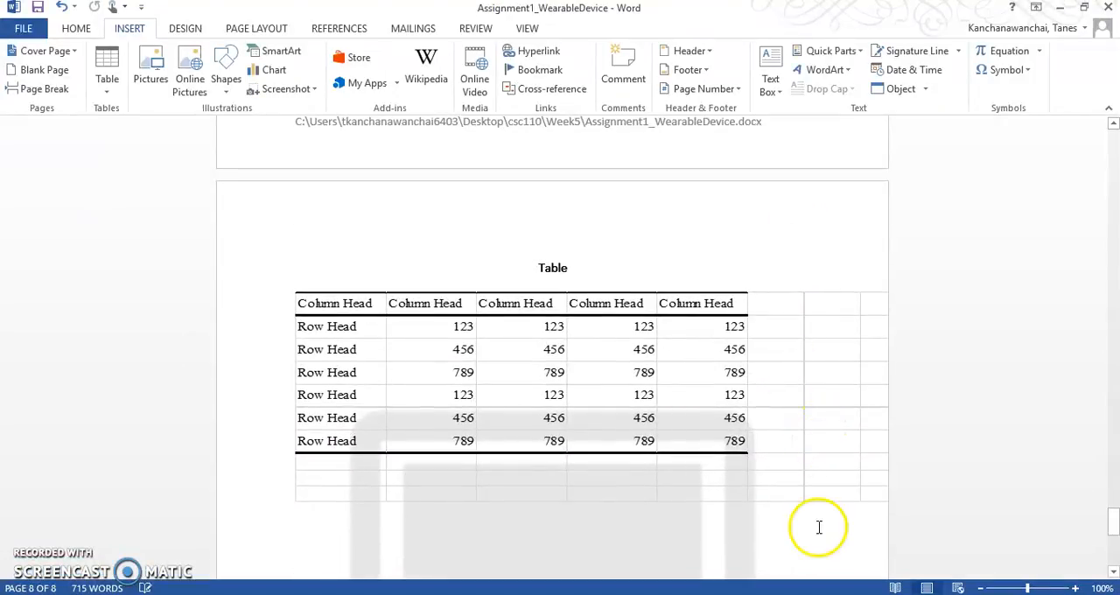
{"action": "left_click", "coordinate": [822, 476]}
{"action": "left_click_drag", "start_coordinate": [916, 394], "coordinate": [745, 388]}
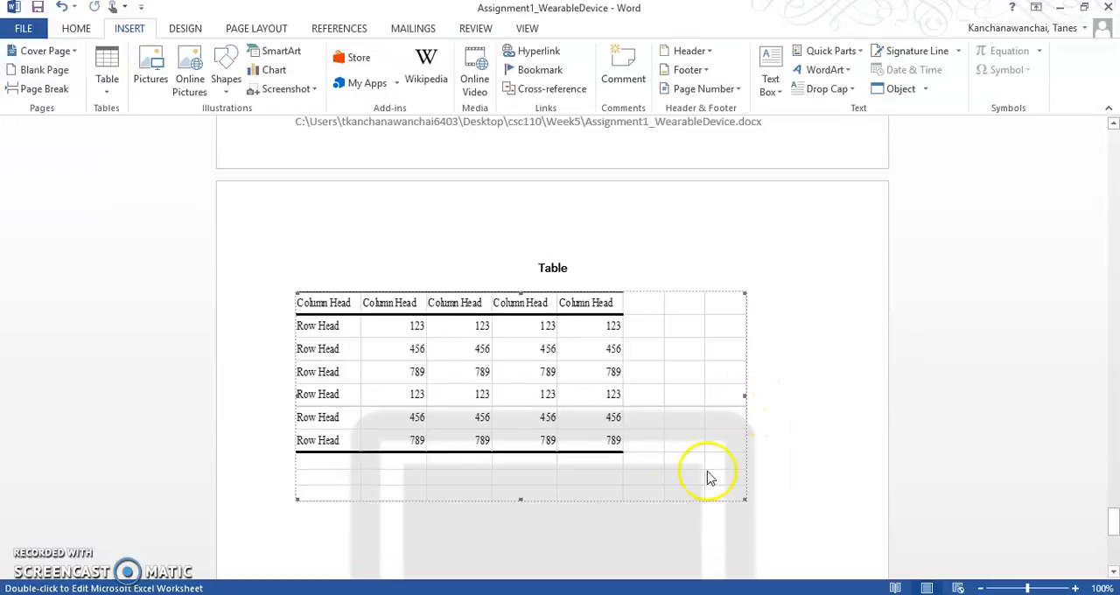
{"action": "left_click", "coordinate": [610, 516]}
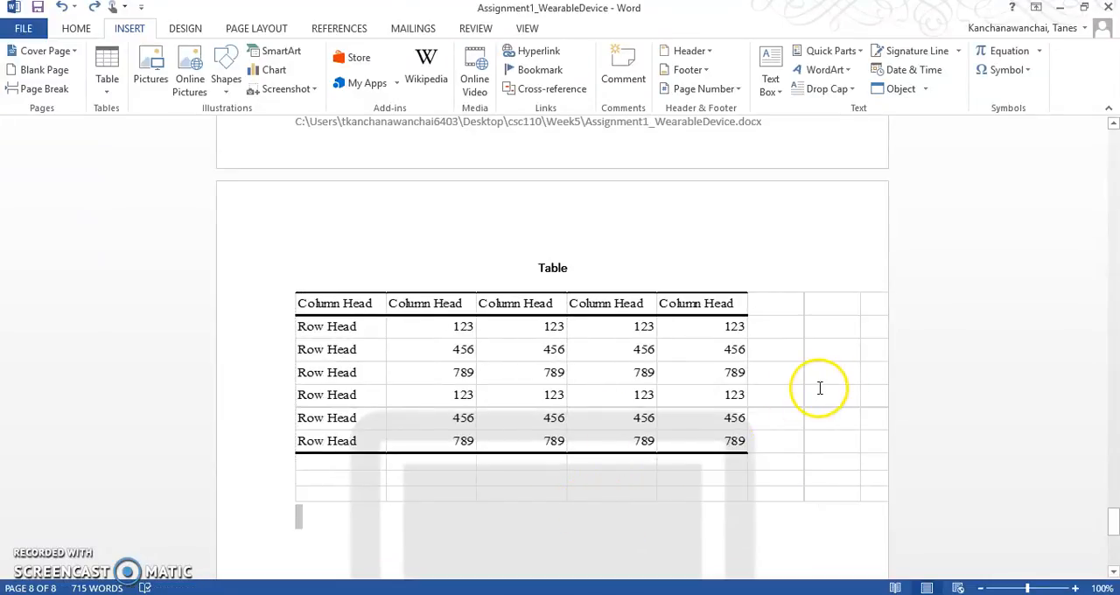
Step: Reopen the embedded worksheet and reduce its frame to columns A–E and the first six rows, closing it to show the cropped table
{"action": "double_click", "coordinate": [819, 387]}
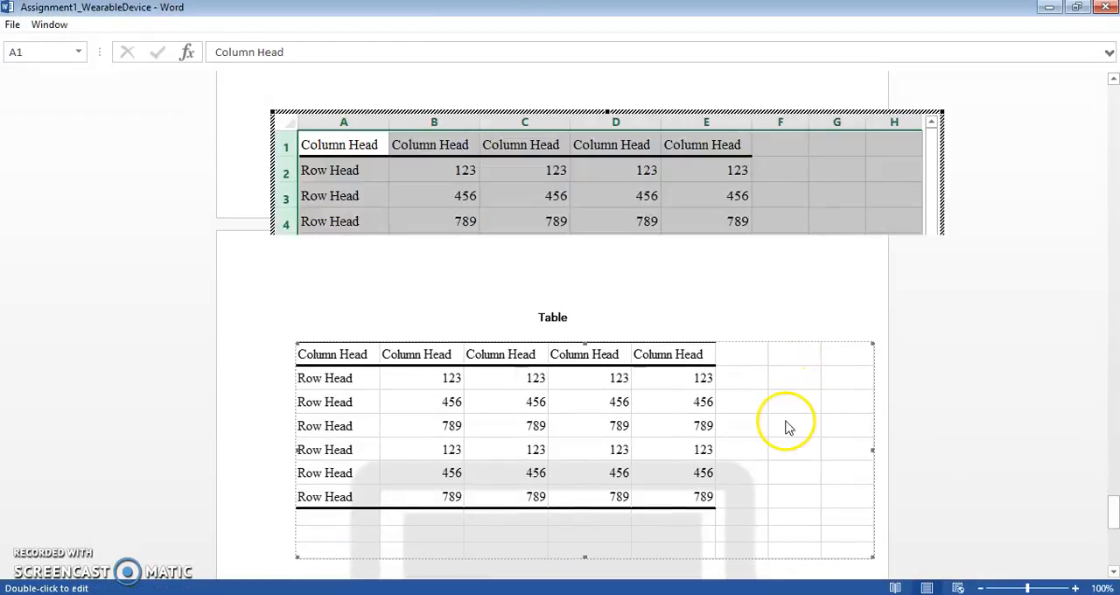
{"action": "left_click", "coordinate": [785, 420]}
{"action": "double_click", "coordinate": [791, 424]}
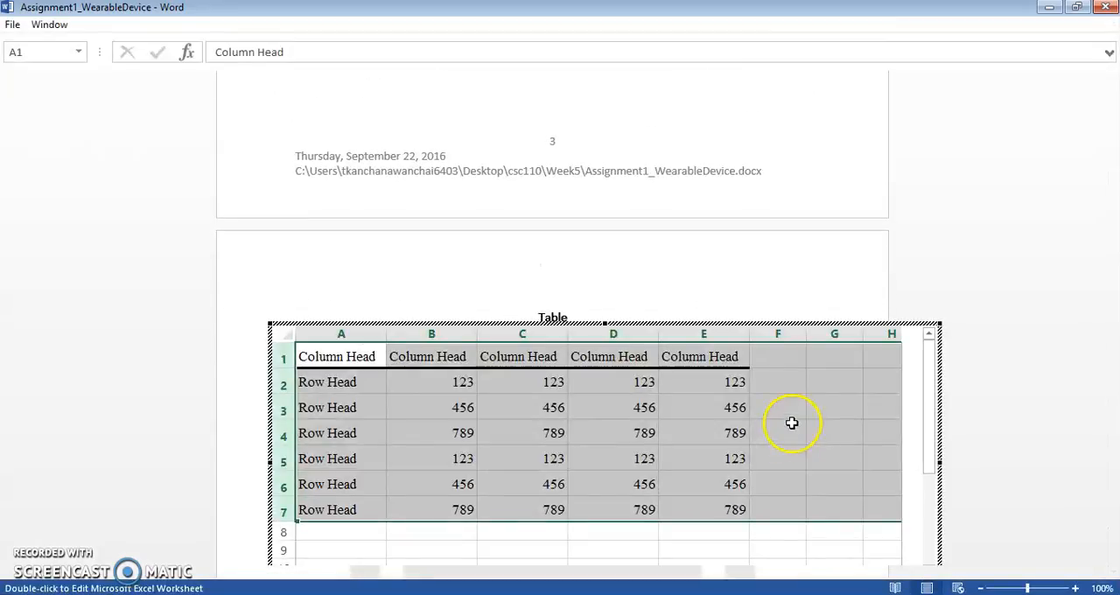
{"action": "scroll", "coordinate": [957, 405], "scroll_direction": "down", "scroll_amount": 2}
{"action": "left_click_drag", "start_coordinate": [938, 383], "coordinate": [767, 385]}
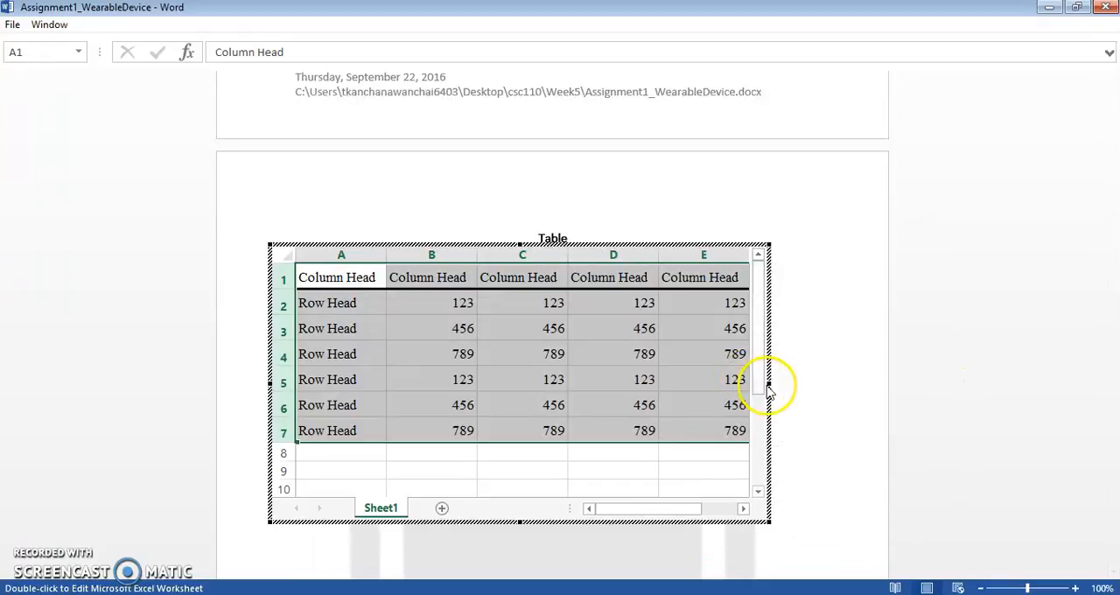
{"action": "left_click_drag", "start_coordinate": [523, 522], "coordinate": [500, 432]}
{"action": "left_click", "coordinate": [766, 367]}
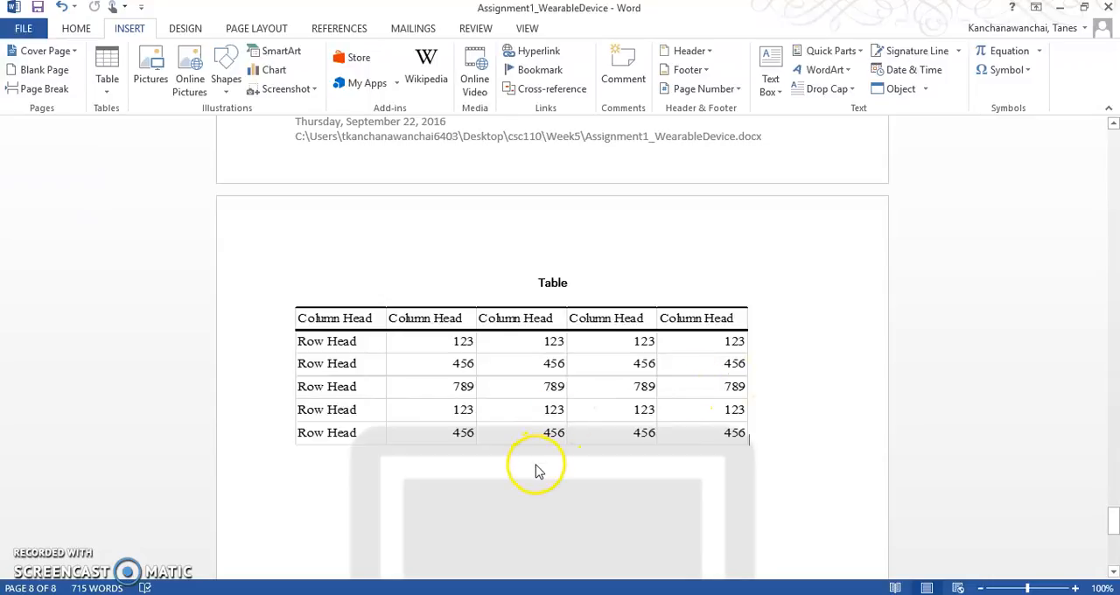
Step: Extend the embedded worksheet's frame down to row 9 and enter =SUM(B2:B7) in cell B8
{"action": "double_click", "coordinate": [551, 404]}
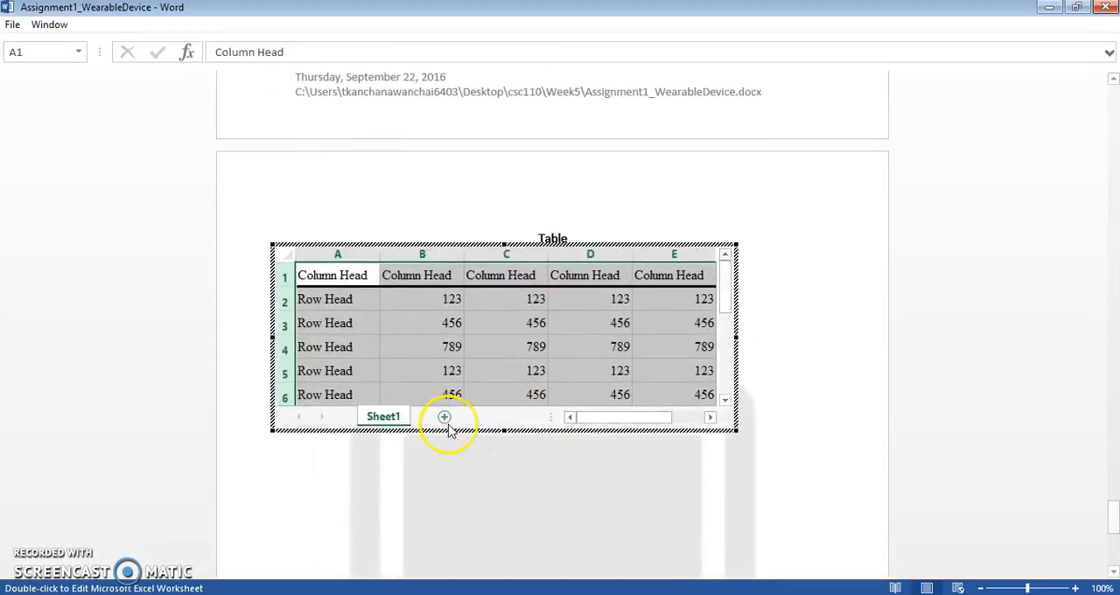
{"action": "left_click_drag", "start_coordinate": [505, 431], "coordinate": [507, 487]}
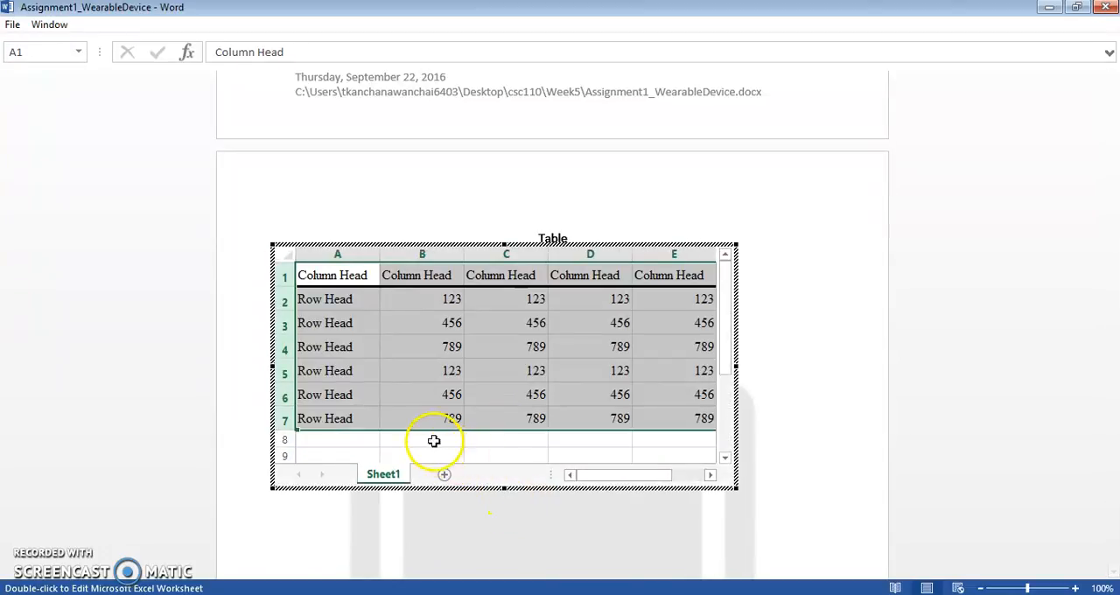
{"action": "left_click", "coordinate": [433, 440]}
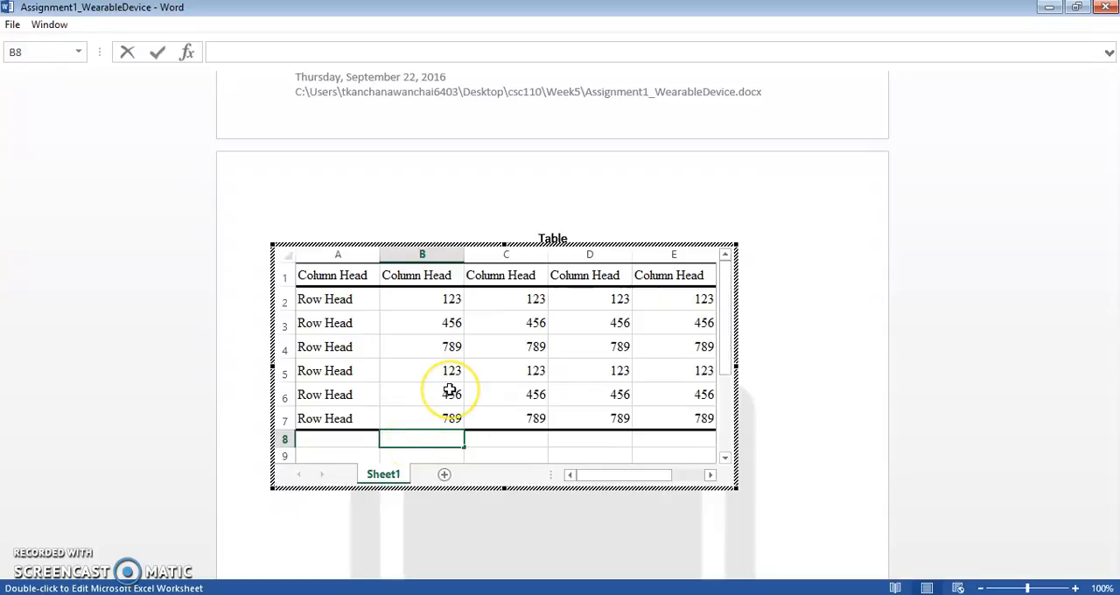
{"action": "type", "text": "sum"}
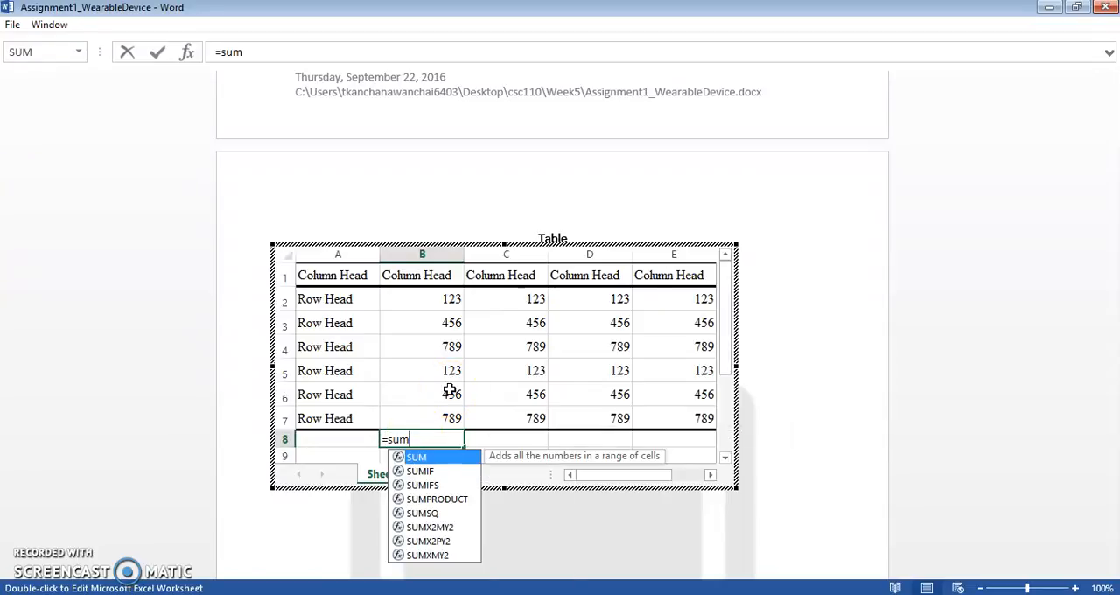
{"action": "type", "text": "("}
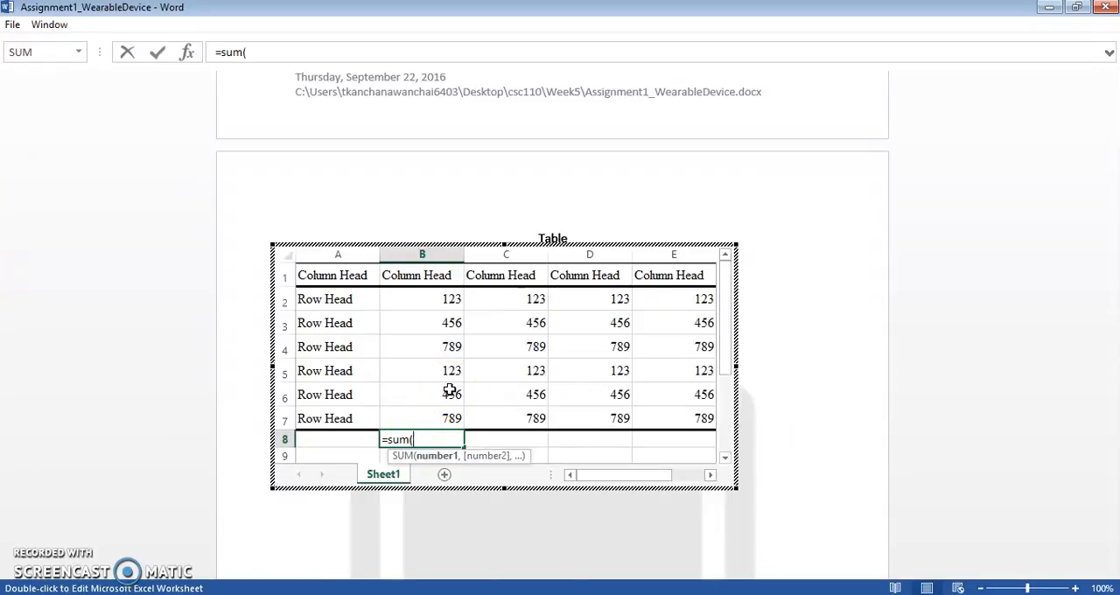
{"action": "left_click_drag", "start_coordinate": [438, 417], "coordinate": [414, 295]}
{"action": "type", "text": ")"}
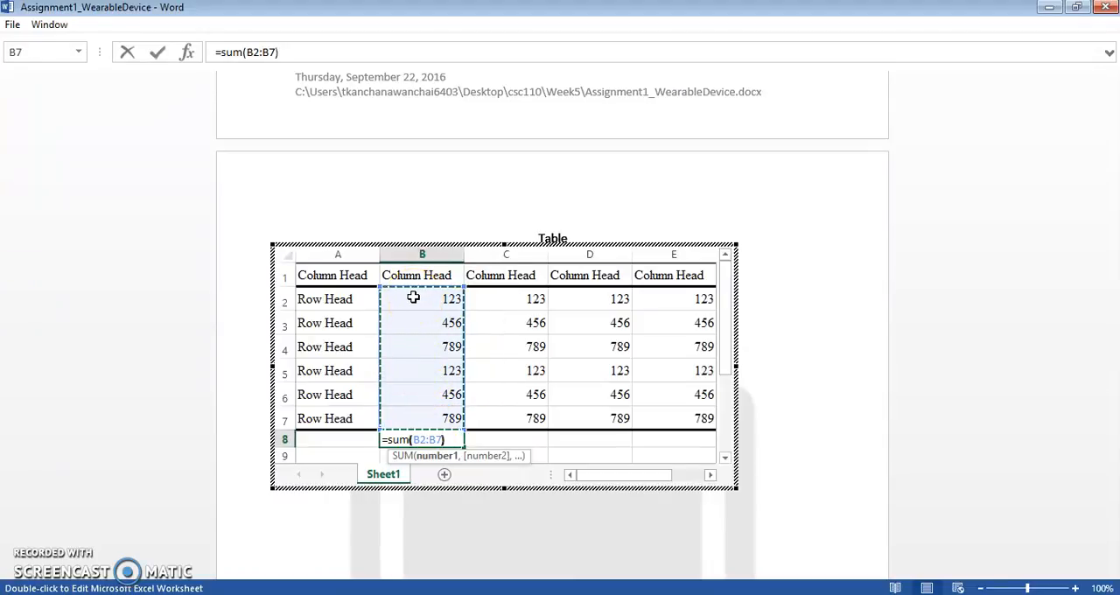
{"action": "key", "text": "Return"}
Step: Label the sum row "Total" in cell A8
{"action": "key", "text": "Up"}
{"action": "key", "text": "Left"}
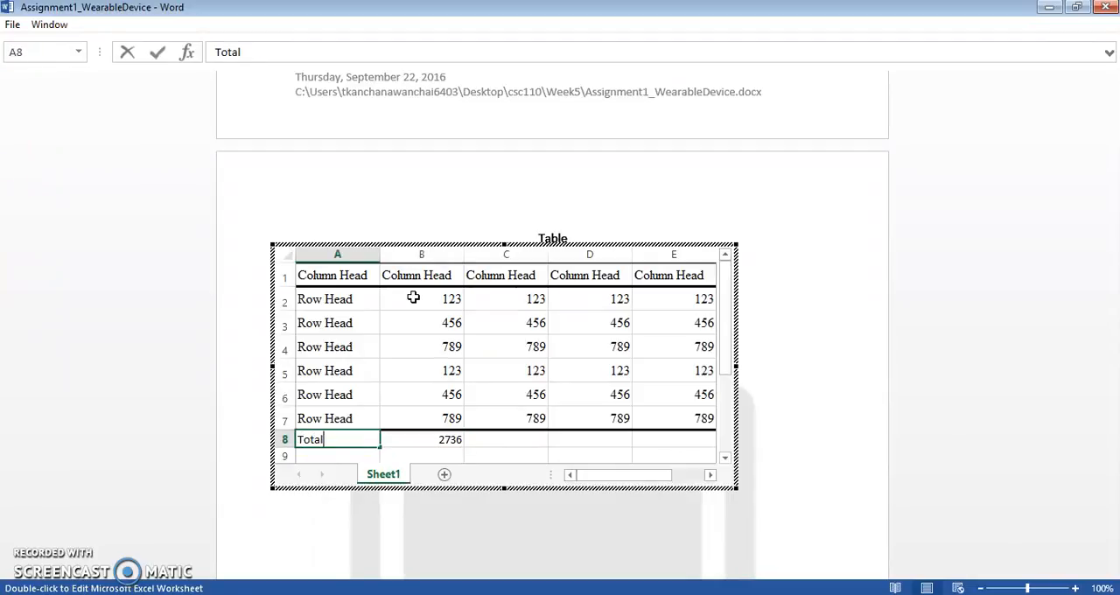
{"action": "key", "text": "Tab"}
{"action": "key", "text": "Tab"}
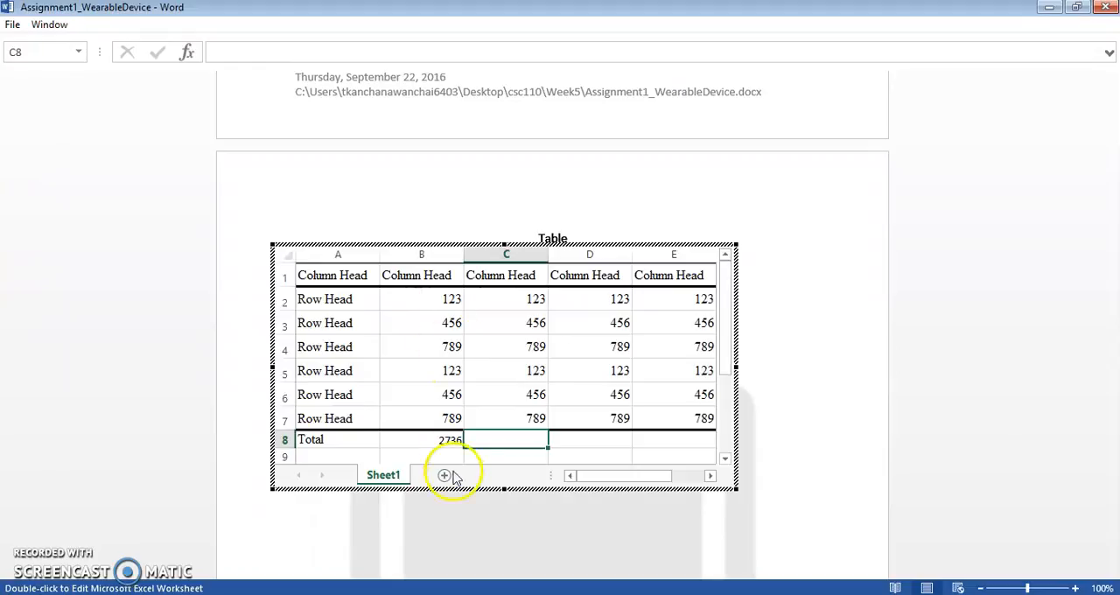
Step: Fill the sum formula from cell B8 across to E8
{"action": "left_click", "coordinate": [442, 440]}
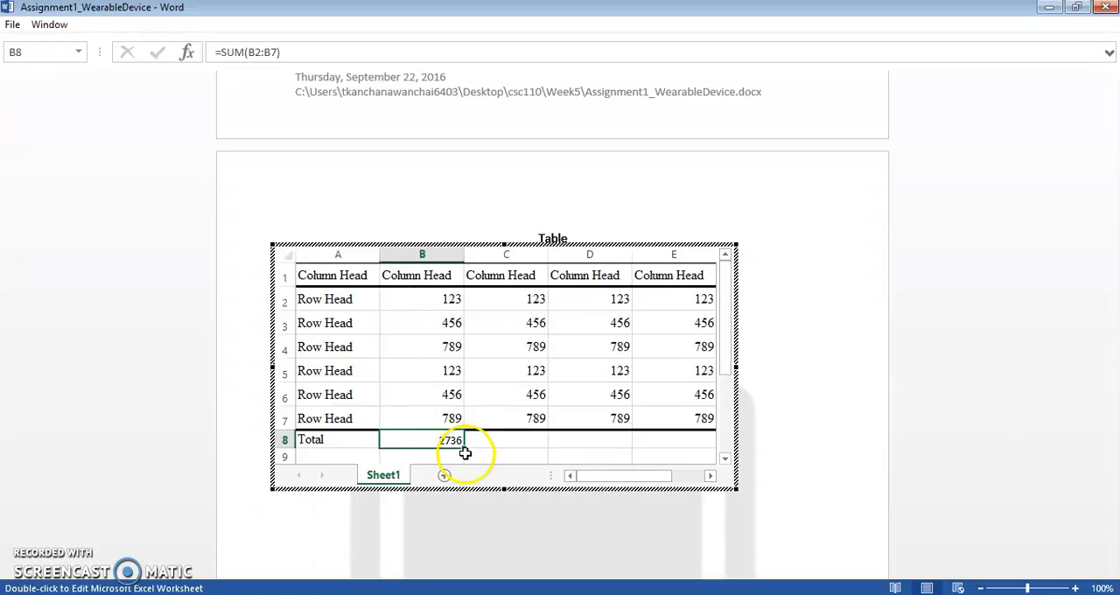
{"action": "left_click_drag", "start_coordinate": [466, 451], "coordinate": [685, 451]}
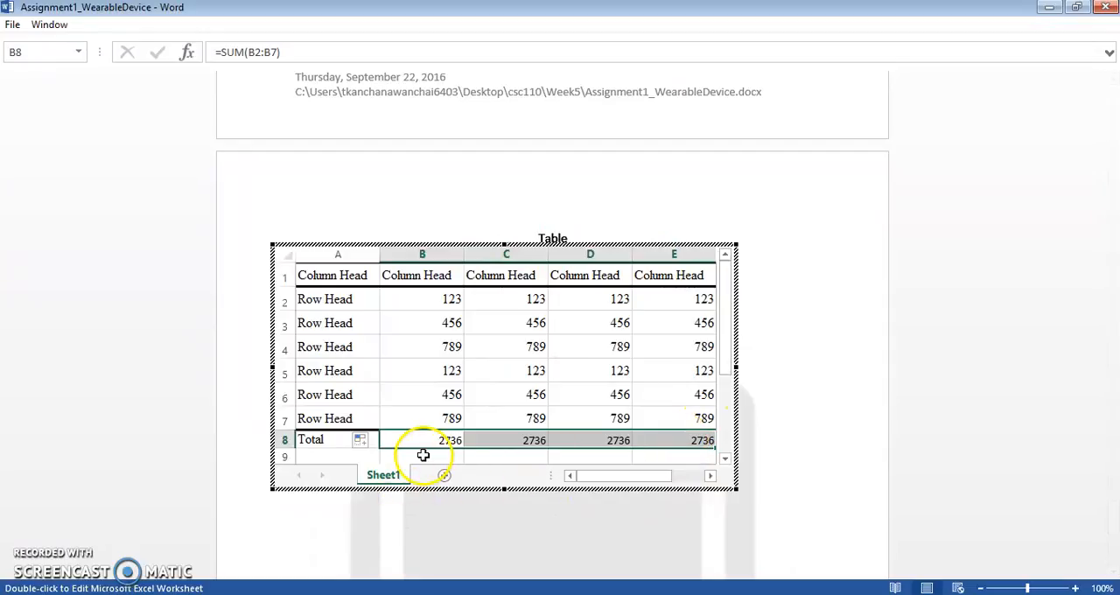
Step: Change the value in cell C5 to 155
{"action": "left_click", "coordinate": [534, 372]}
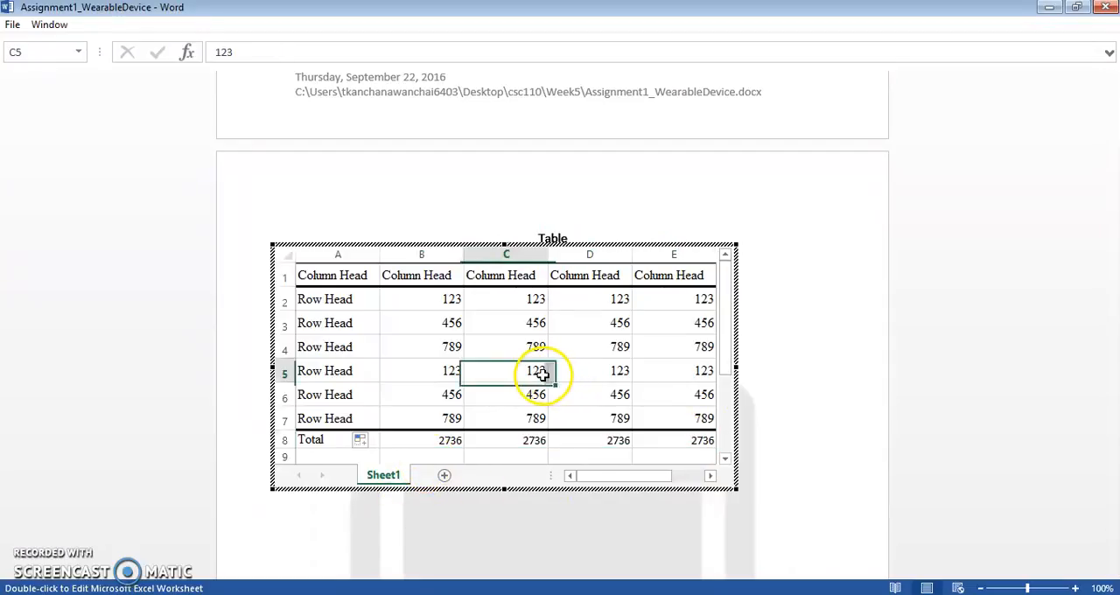
{"action": "type", "text": "155"}
{"action": "key", "text": "Return"}
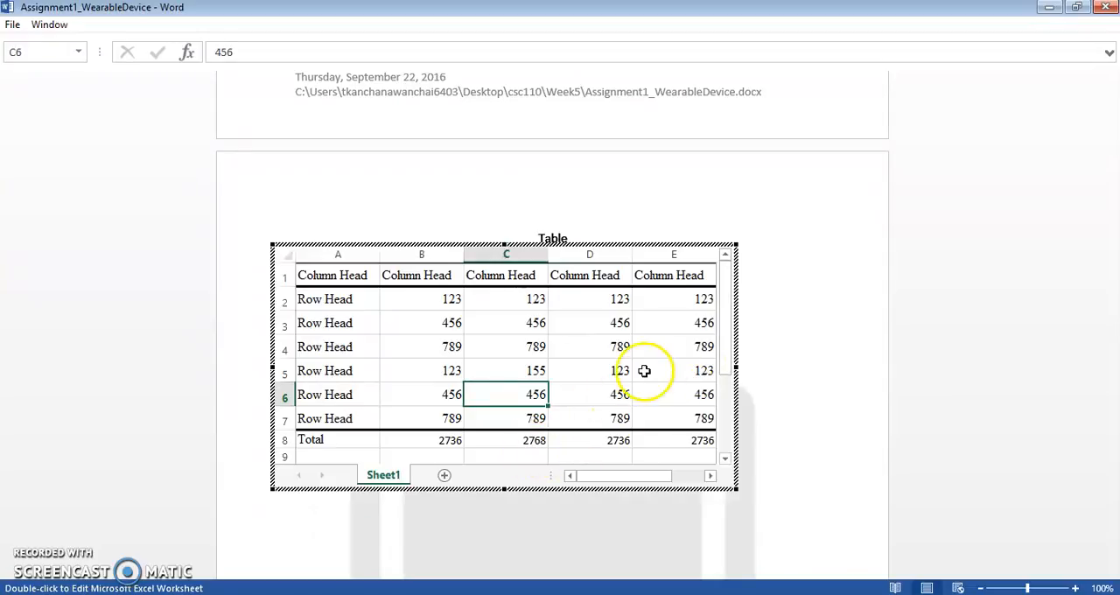
Step: Change the value in cell E4 of the embedded worksheet to 55
{"action": "left_click", "coordinate": [680, 346]}
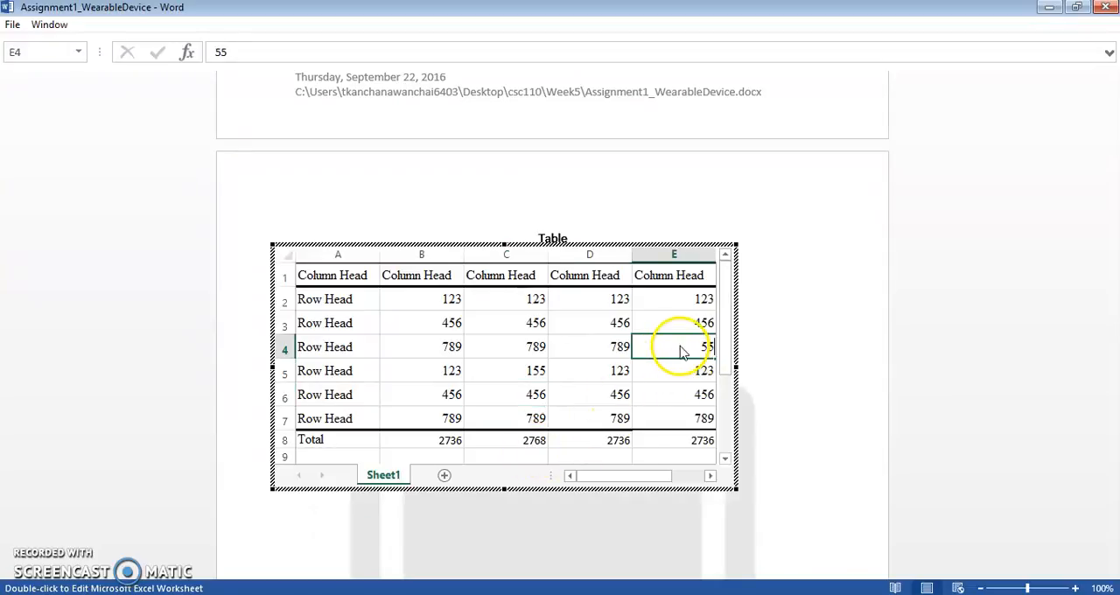
{"action": "key", "text": "Return"}
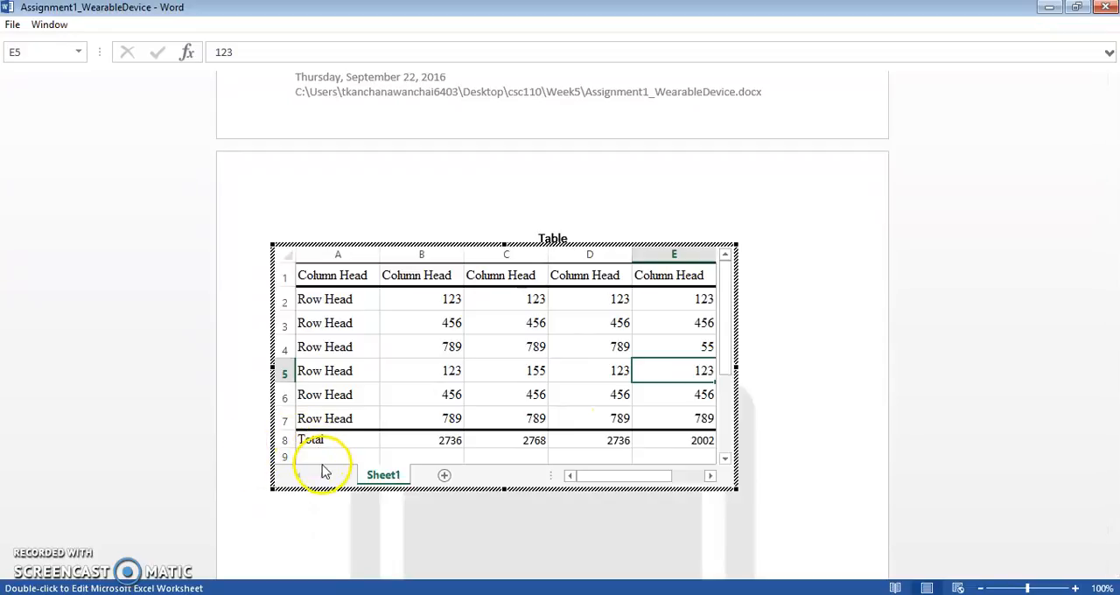
Step: Resize the embedded worksheet's frame so it ends at the Total row, and return to the document
{"action": "left_click_drag", "start_coordinate": [504, 491], "coordinate": [511, 451]}
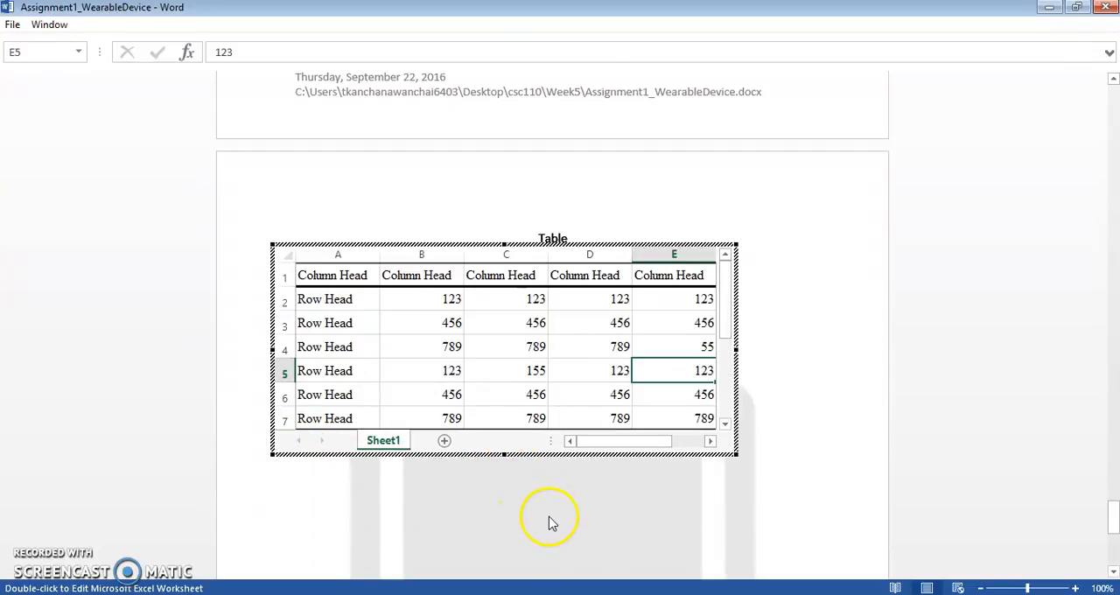
{"action": "left_click", "coordinate": [549, 519]}
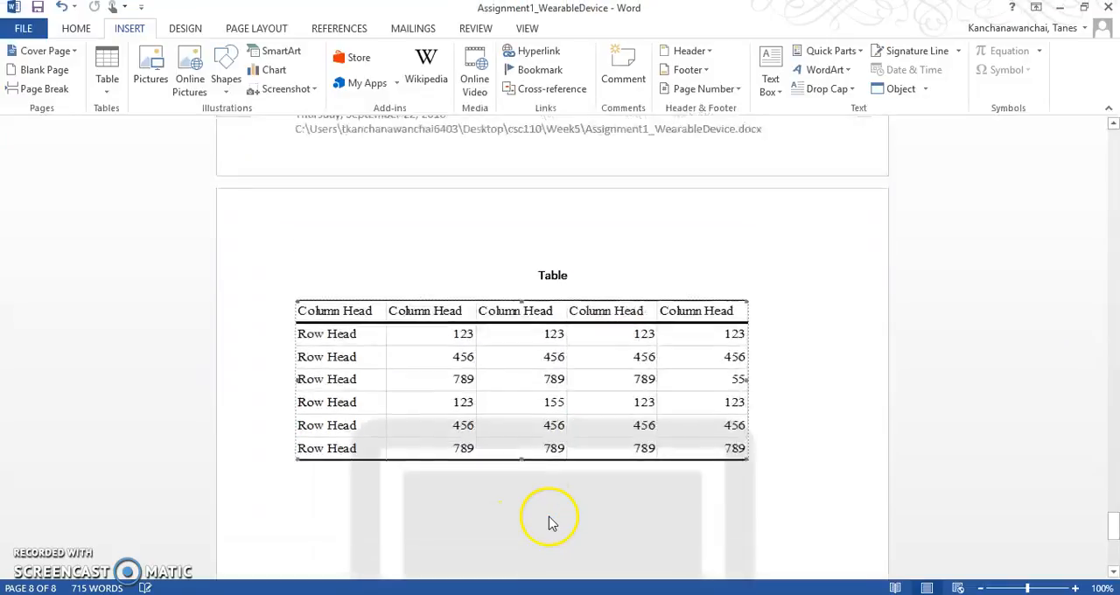
{"action": "double_click", "coordinate": [550, 456]}
{"action": "scroll", "coordinate": [516, 525], "scroll_direction": "down", "scroll_amount": 1}
{"action": "scroll", "coordinate": [519, 525], "scroll_direction": "up", "scroll_amount": 1}
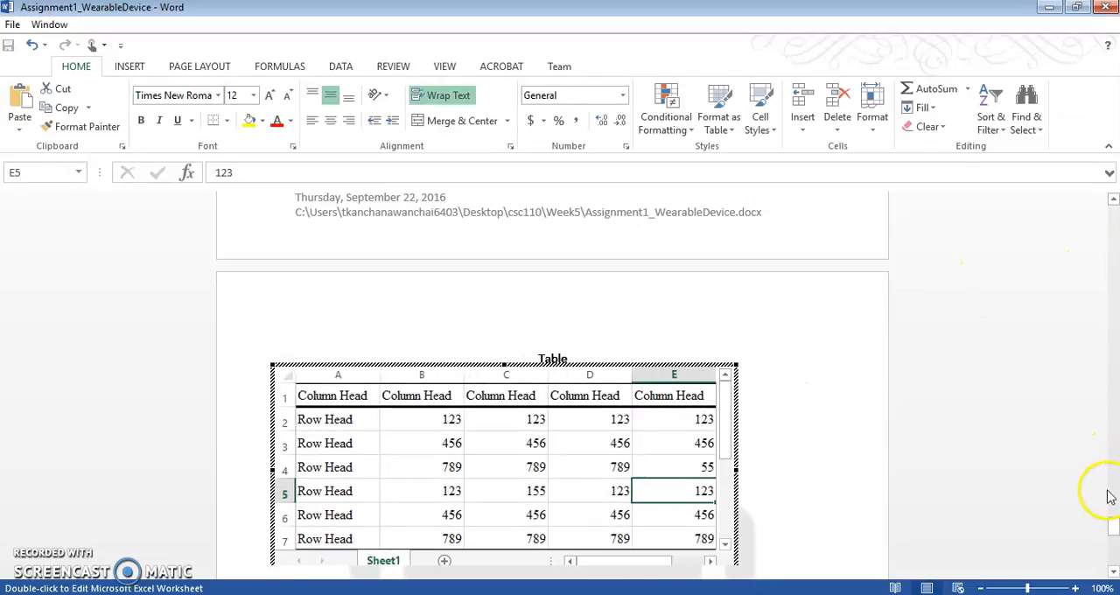
{"action": "left_click", "coordinate": [823, 498]}
{"action": "scroll", "coordinate": [824, 500], "scroll_direction": "down", "scroll_amount": 1}
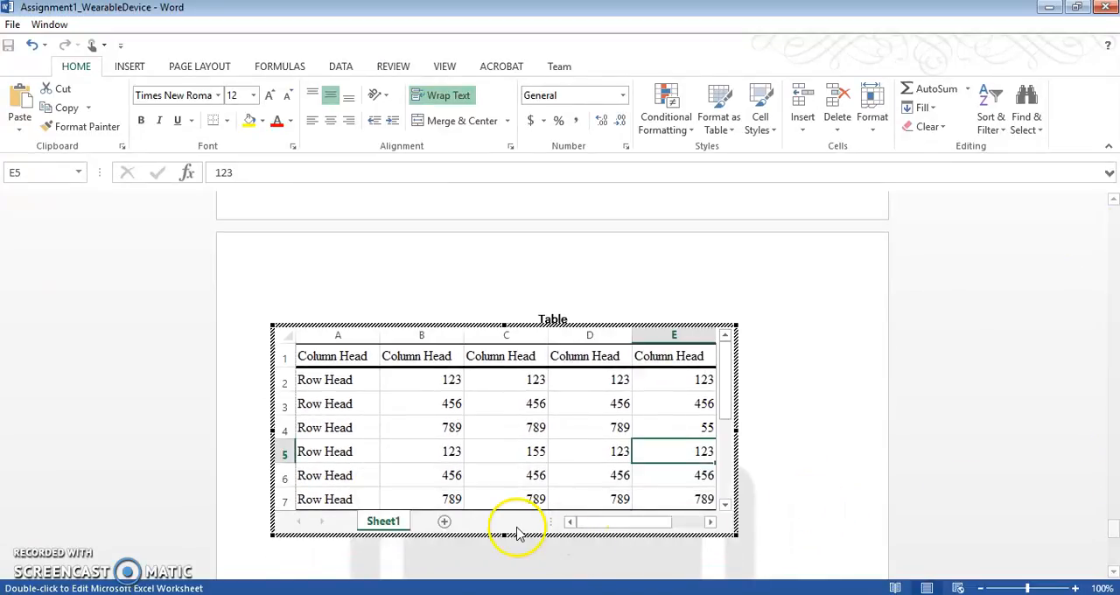
{"action": "left_click_drag", "start_coordinate": [504, 537], "coordinate": [504, 563]}
{"action": "left_click", "coordinate": [845, 502]}
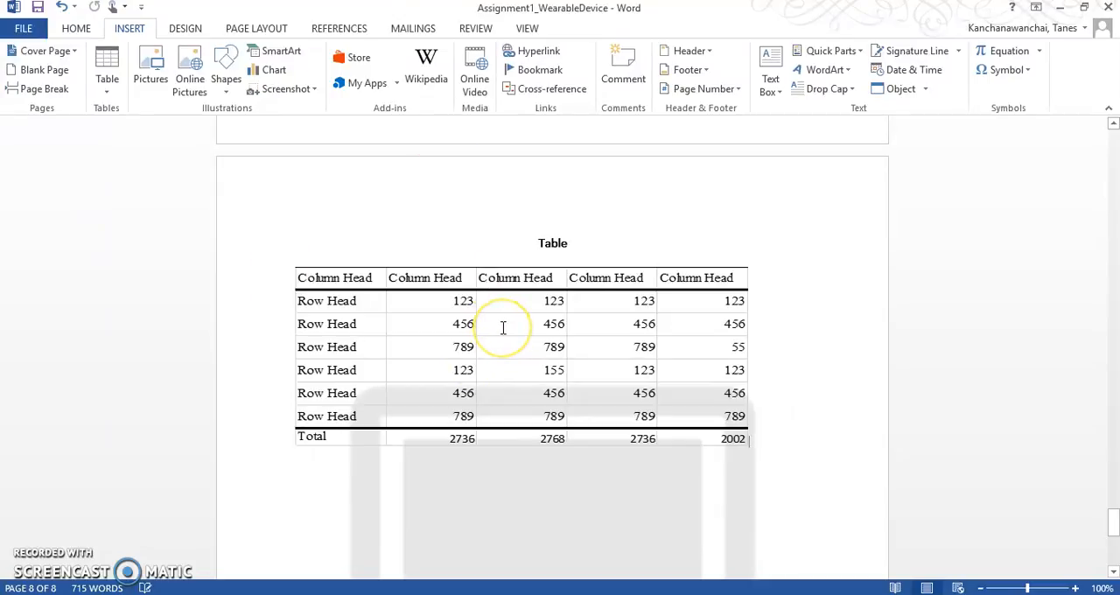
Step: Look over the finished table page and save the document
{"action": "scroll", "coordinate": [503, 328], "scroll_direction": "down", "scroll_amount": 2}
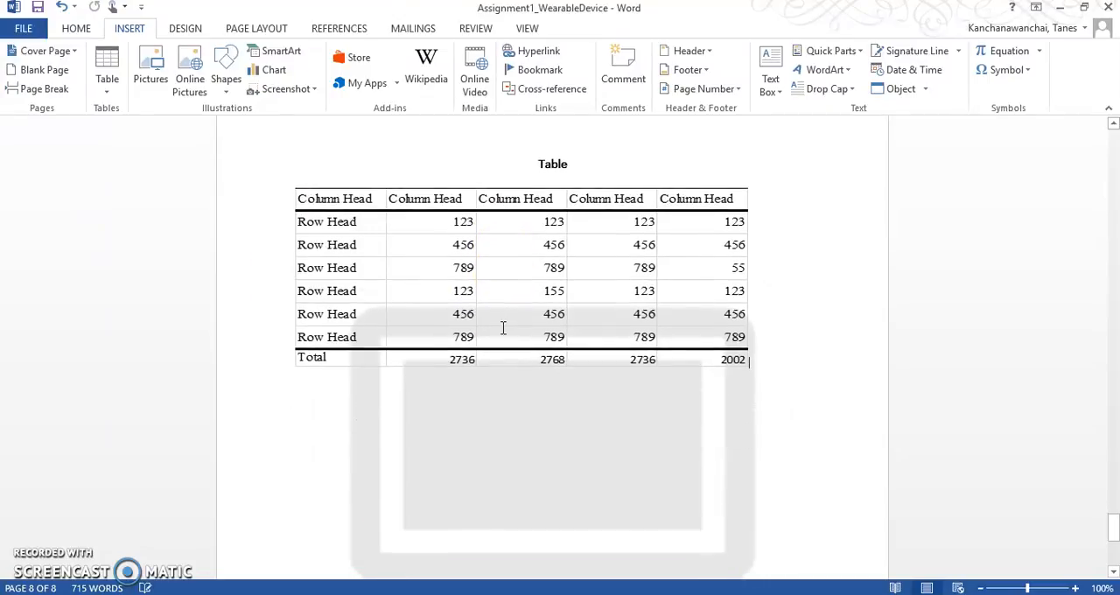
{"action": "scroll", "coordinate": [502, 332], "scroll_direction": "down", "scroll_amount": 2}
{"action": "scroll", "coordinate": [502, 324], "scroll_direction": "up", "scroll_amount": 1}
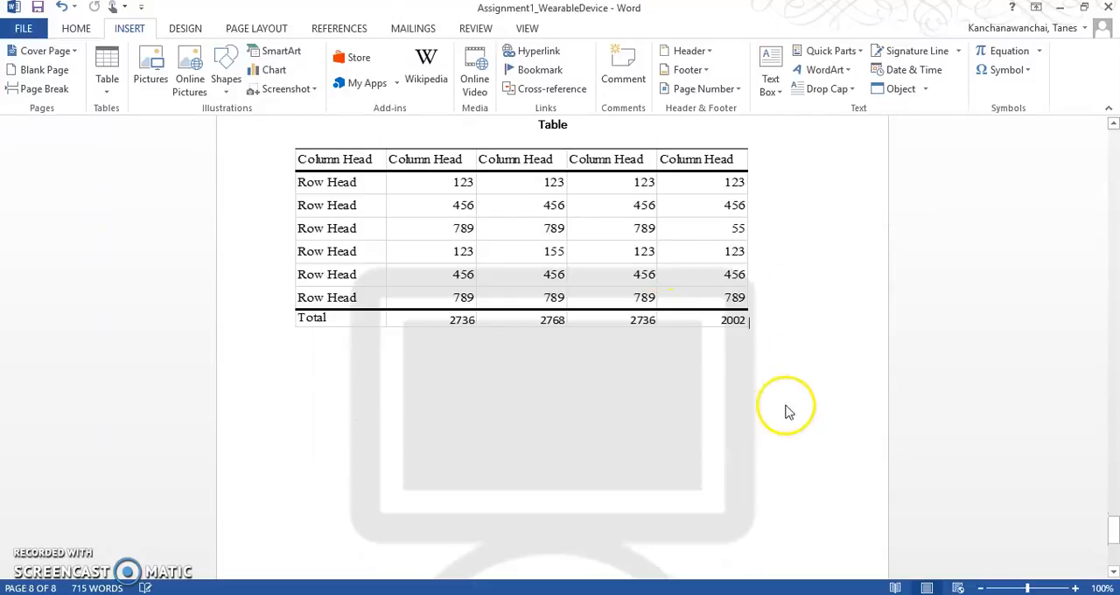
{"action": "scroll", "coordinate": [784, 411], "scroll_direction": "up", "scroll_amount": 2}
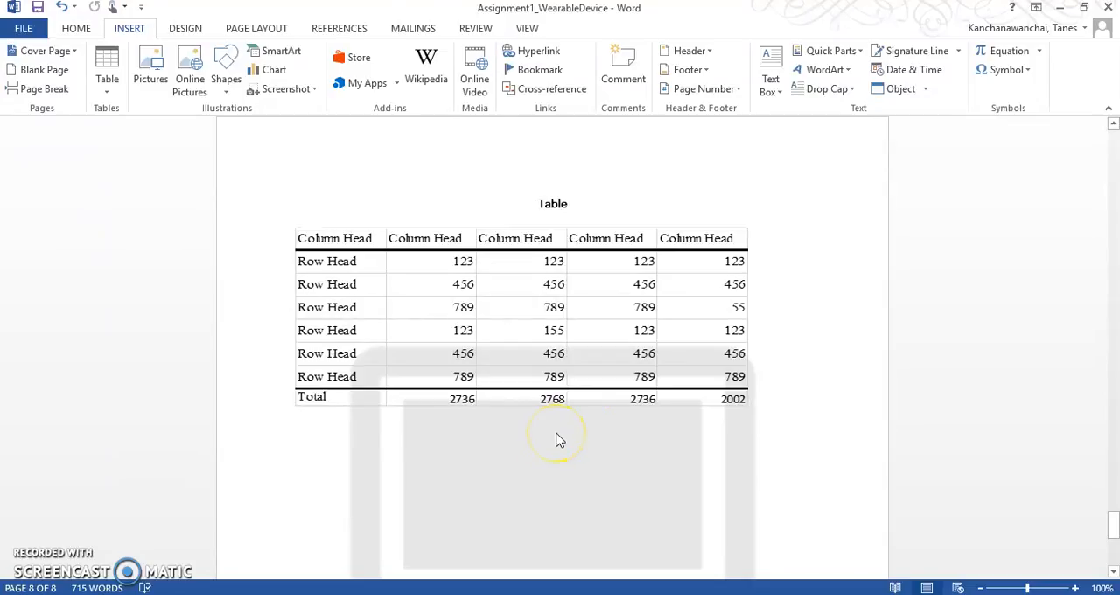
{"action": "left_click", "coordinate": [37, 8]}
Step: Switch to the Blackboard assignment page in the browser and review the Assignment1 requirements on the Excel table, sharing and encryption, then return to Word
{"action": "key", "text": "alt+Tab"}
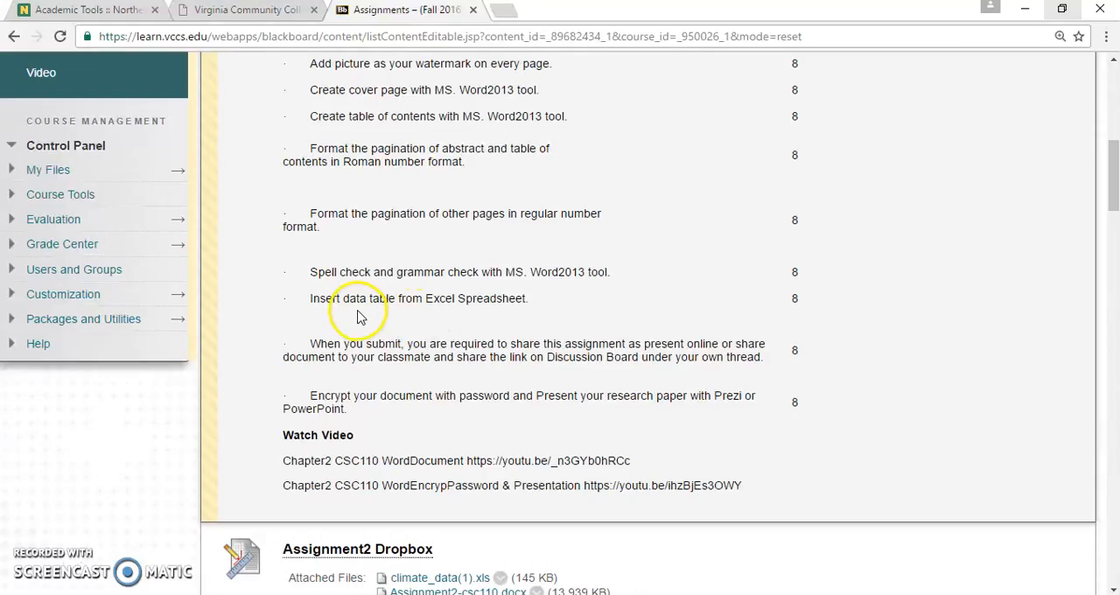
{"action": "left_click_drag", "start_coordinate": [357, 303], "coordinate": [447, 298]}
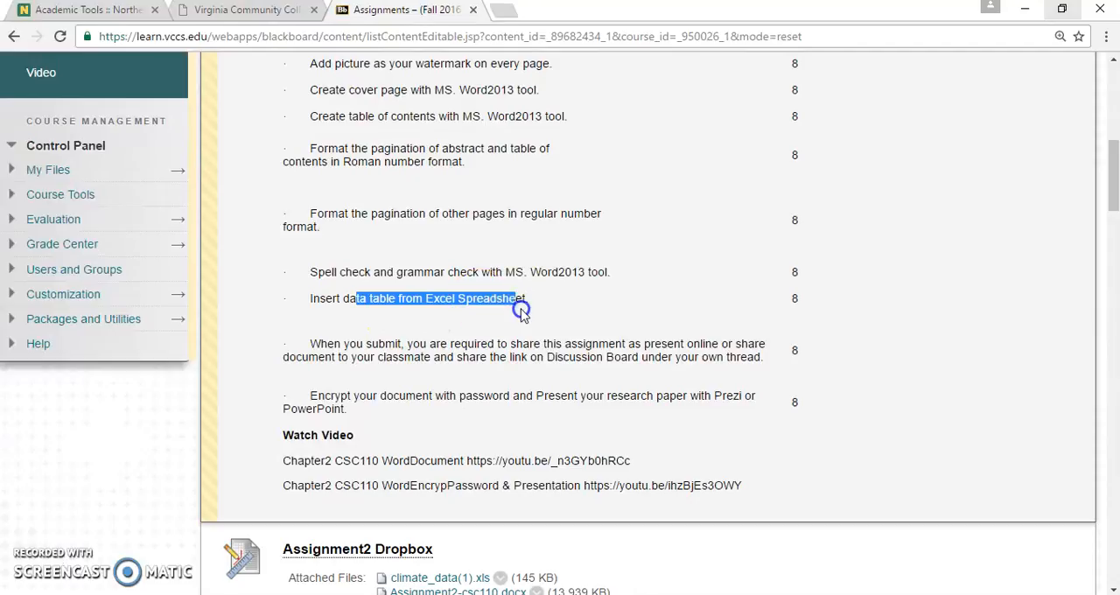
{"action": "left_click", "coordinate": [520, 314]}
{"action": "scroll", "coordinate": [522, 315], "scroll_direction": "up", "scroll_amount": 2}
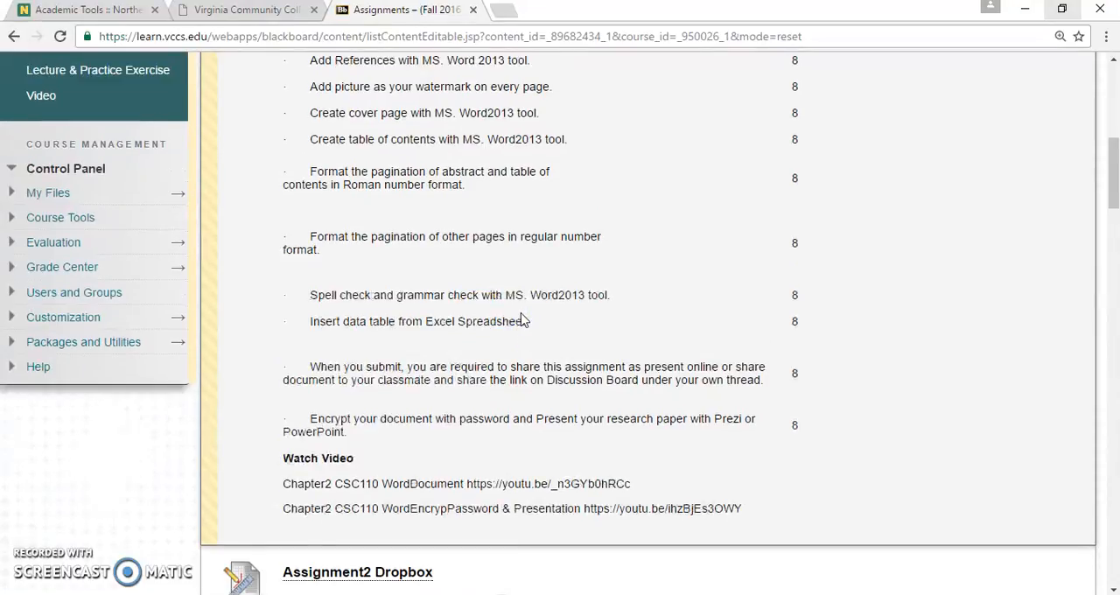
{"action": "scroll", "coordinate": [332, 350], "scroll_direction": "down", "scroll_amount": 2}
{"action": "left_click_drag", "start_coordinate": [303, 348], "coordinate": [776, 368]}
{"action": "left_click", "coordinate": [774, 404]}
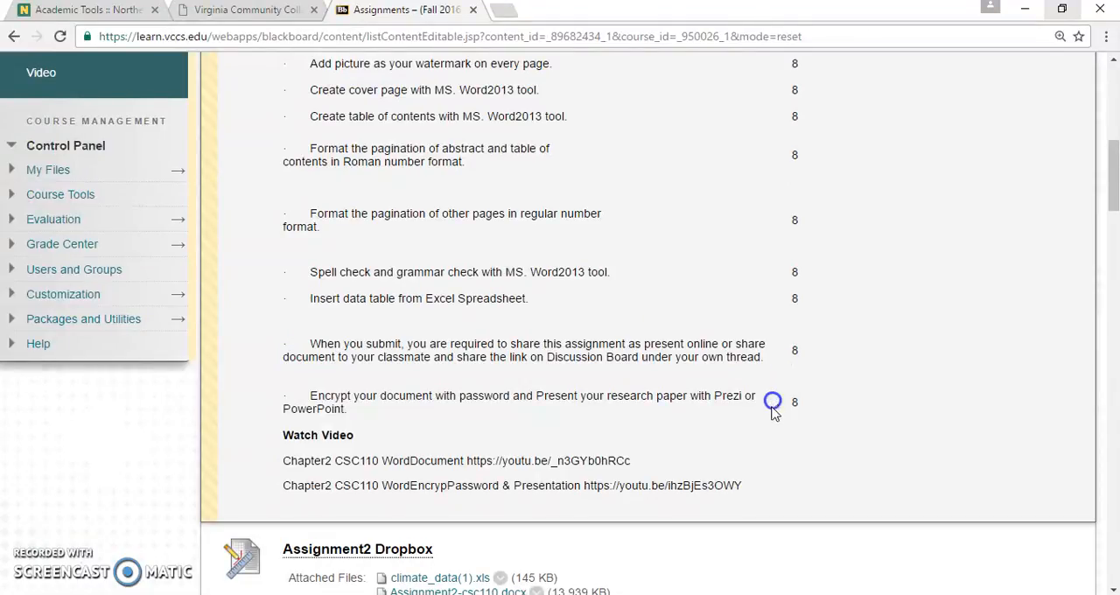
{"action": "left_click_drag", "start_coordinate": [319, 396], "coordinate": [416, 412]}
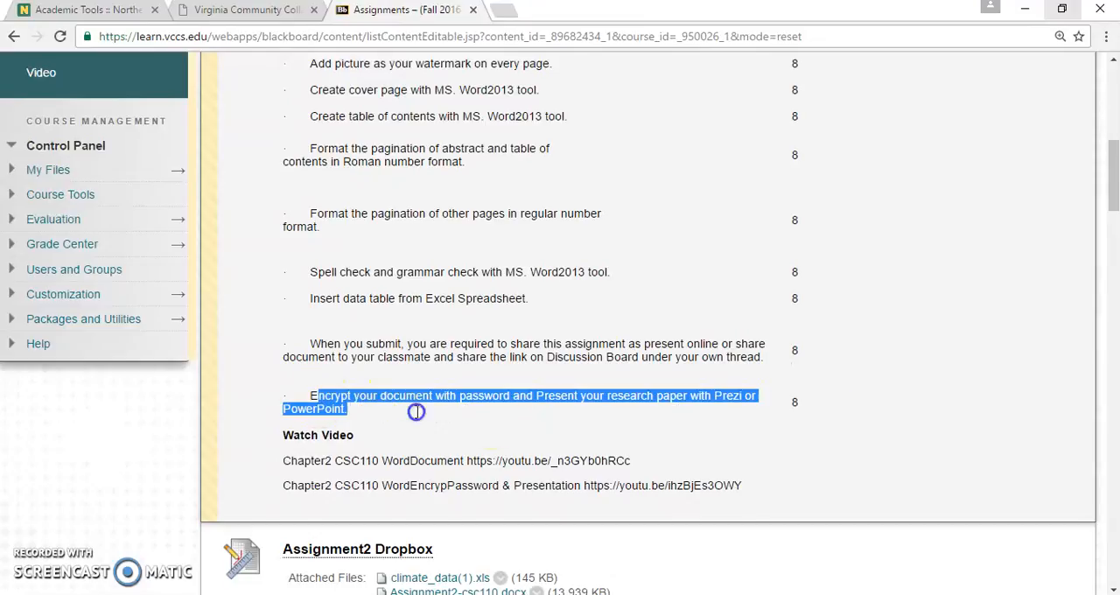
{"action": "left_click", "coordinate": [511, 427]}
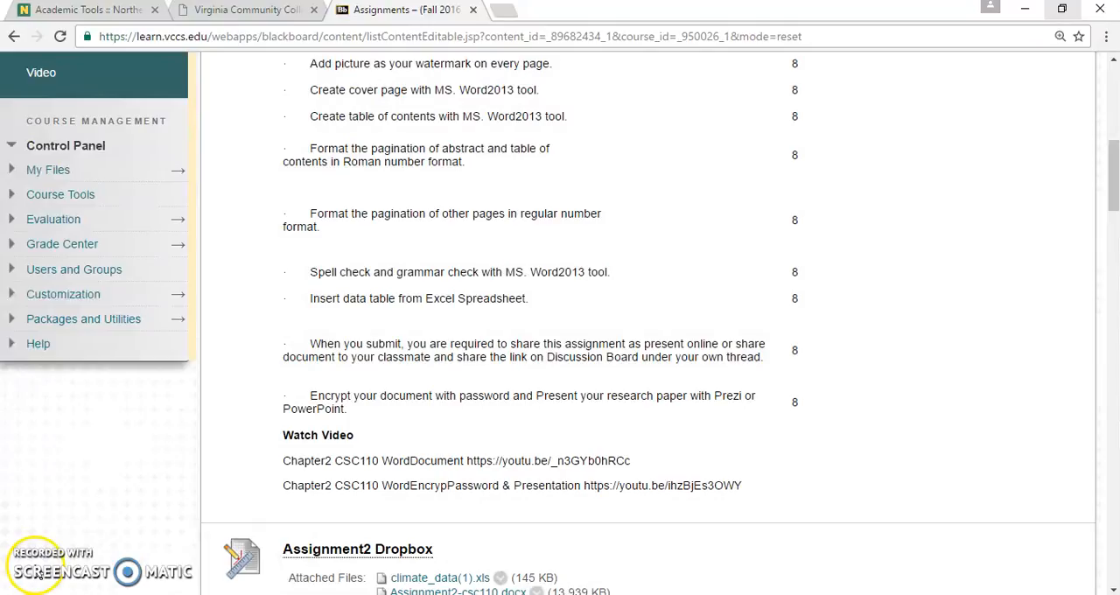
{"action": "scroll", "coordinate": [362, 525], "scroll_direction": "up", "scroll_amount": 4}
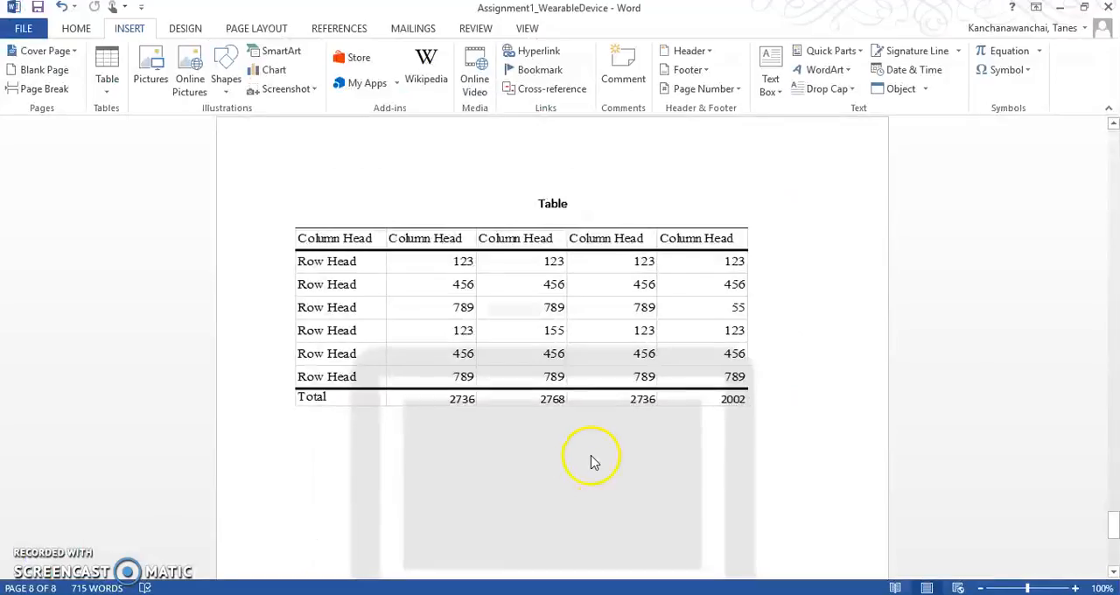
{"action": "scroll", "coordinate": [593, 457], "scroll_direction": "down", "scroll_amount": 4}
{"action": "scroll", "coordinate": [593, 452], "scroll_direction": "up", "scroll_amount": 3}
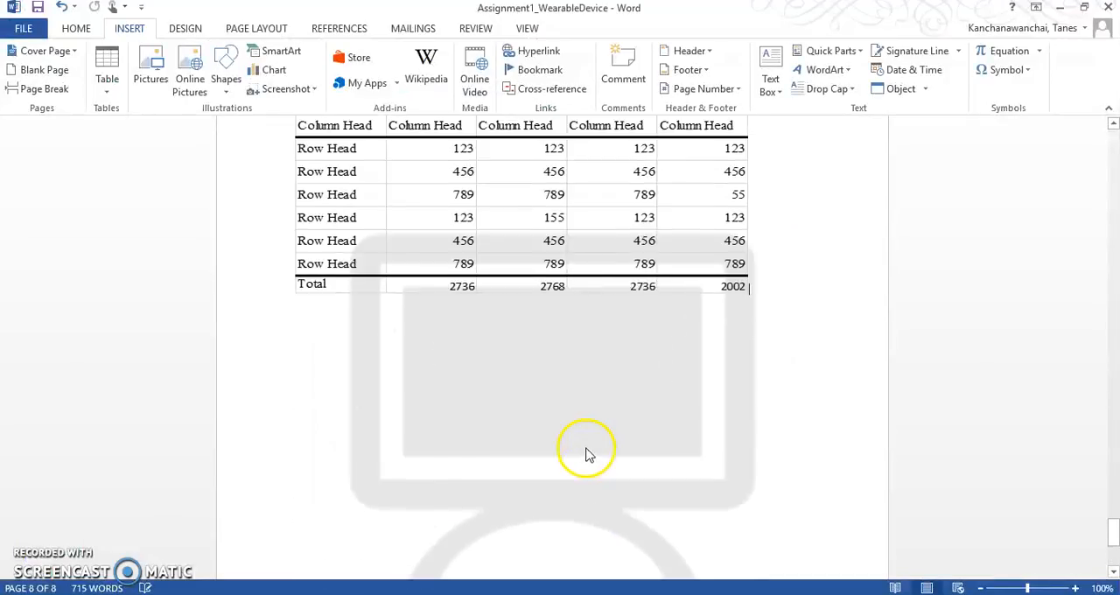
Step: Set the citation style of the References bibliography to MLA Seventh Edition
{"action": "scroll", "coordinate": [588, 455], "scroll_direction": "down", "scroll_amount": 8}
{"action": "scroll", "coordinate": [554, 342], "scroll_direction": "up", "scroll_amount": 4}
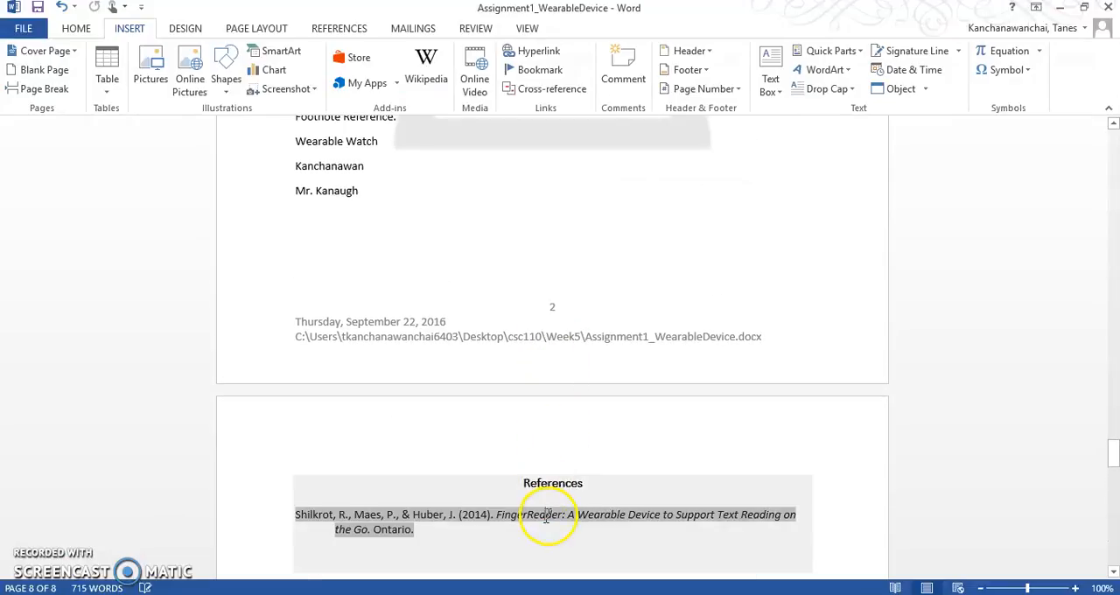
{"action": "left_click", "coordinate": [547, 518]}
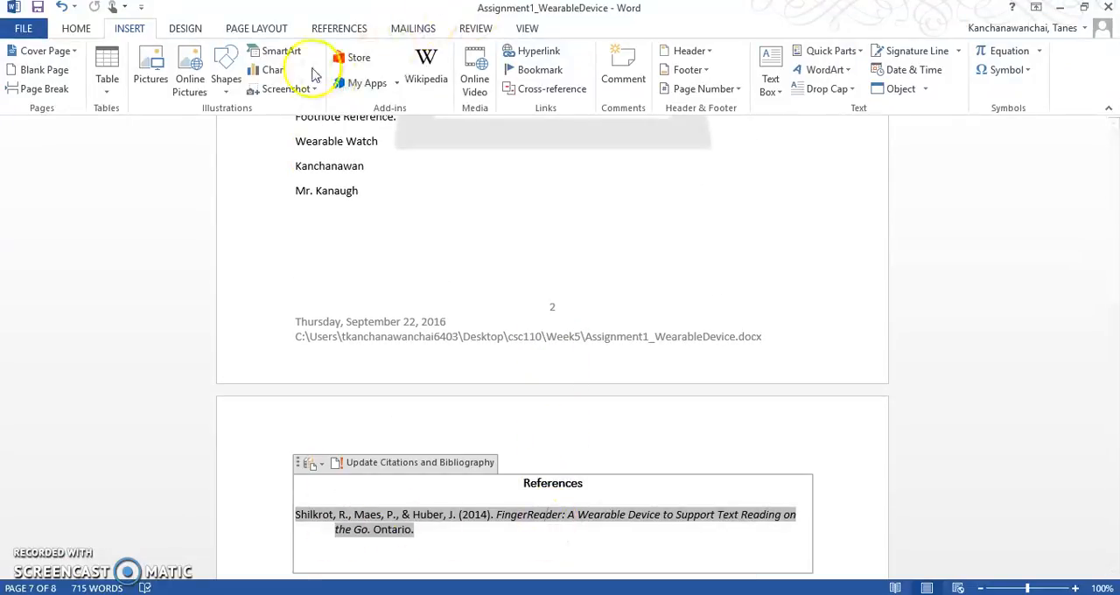
{"action": "left_click", "coordinate": [186, 32]}
{"action": "left_click", "coordinate": [246, 33]}
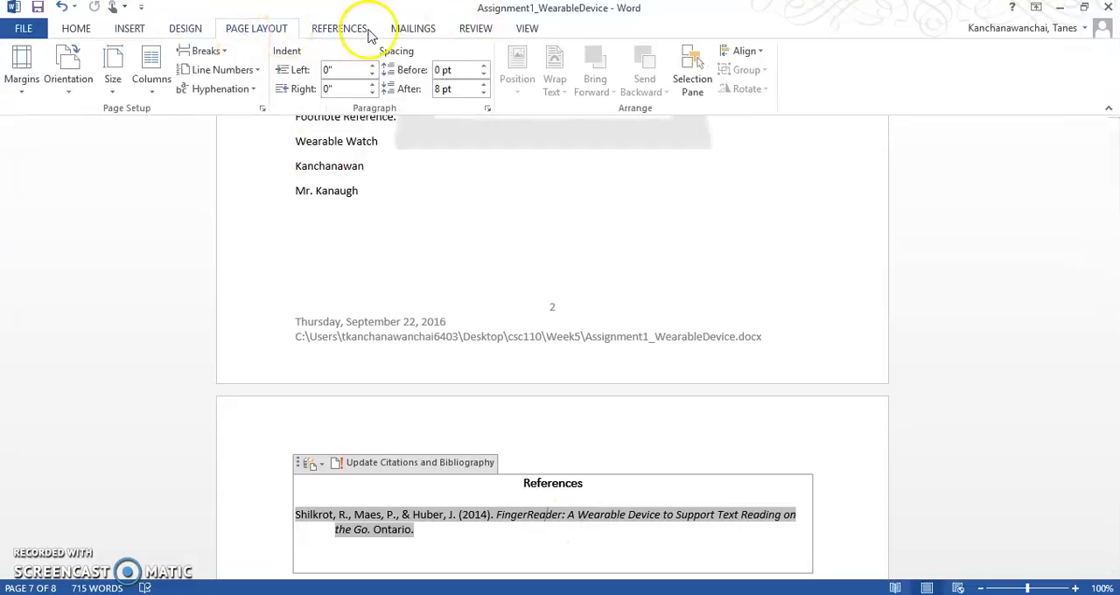
{"action": "left_click", "coordinate": [179, 29]}
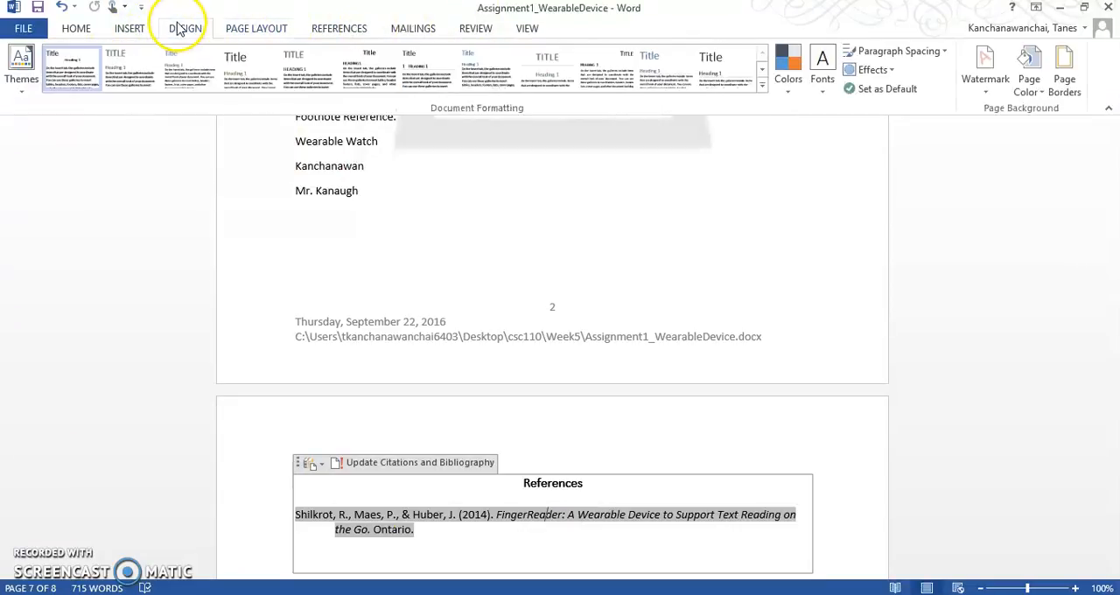
{"action": "left_click", "coordinate": [339, 29]}
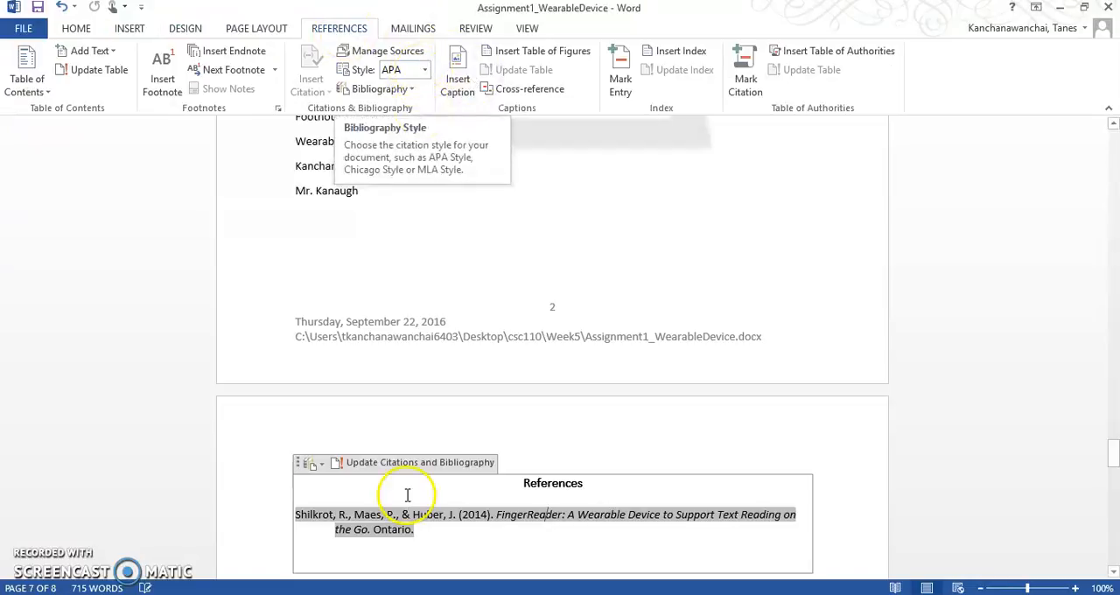
{"action": "left_click", "coordinate": [425, 70]}
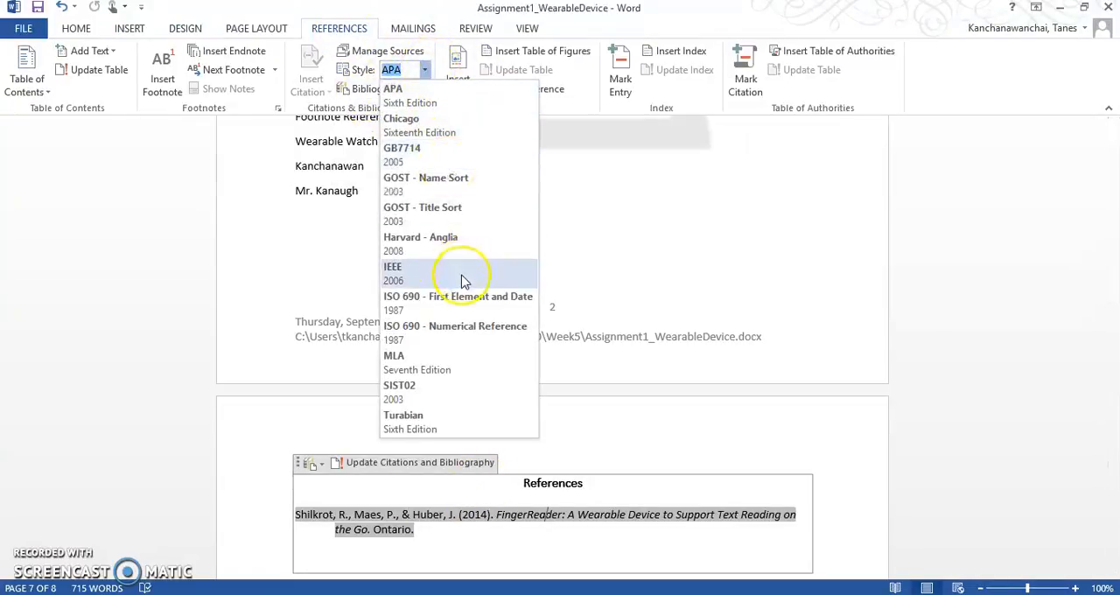
{"action": "left_click", "coordinate": [475, 371]}
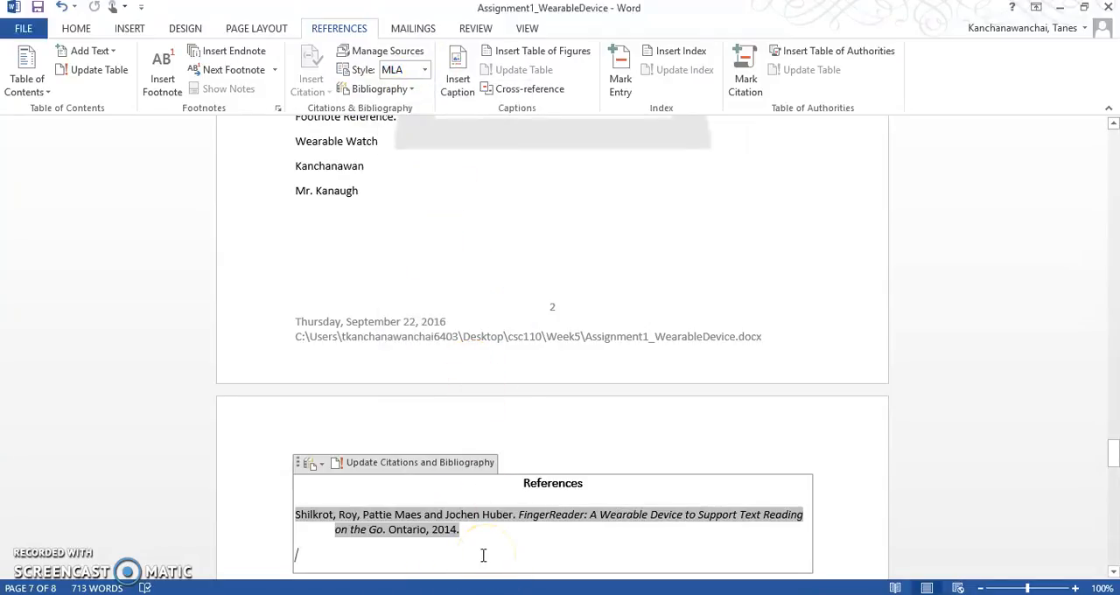
Step: Restore the bibliography's citation style to APA Sixth Edition and deselect the References block
{"action": "left_click", "coordinate": [299, 462]}
{"action": "left_click", "coordinate": [426, 70]}
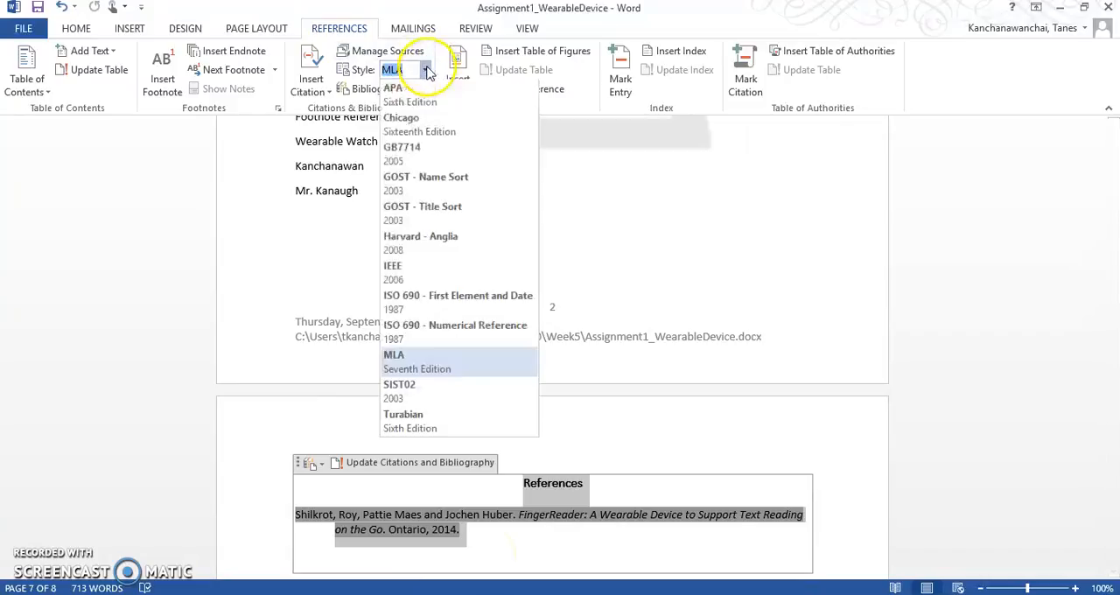
{"action": "left_click", "coordinate": [425, 91]}
{"action": "left_click", "coordinate": [534, 215]}
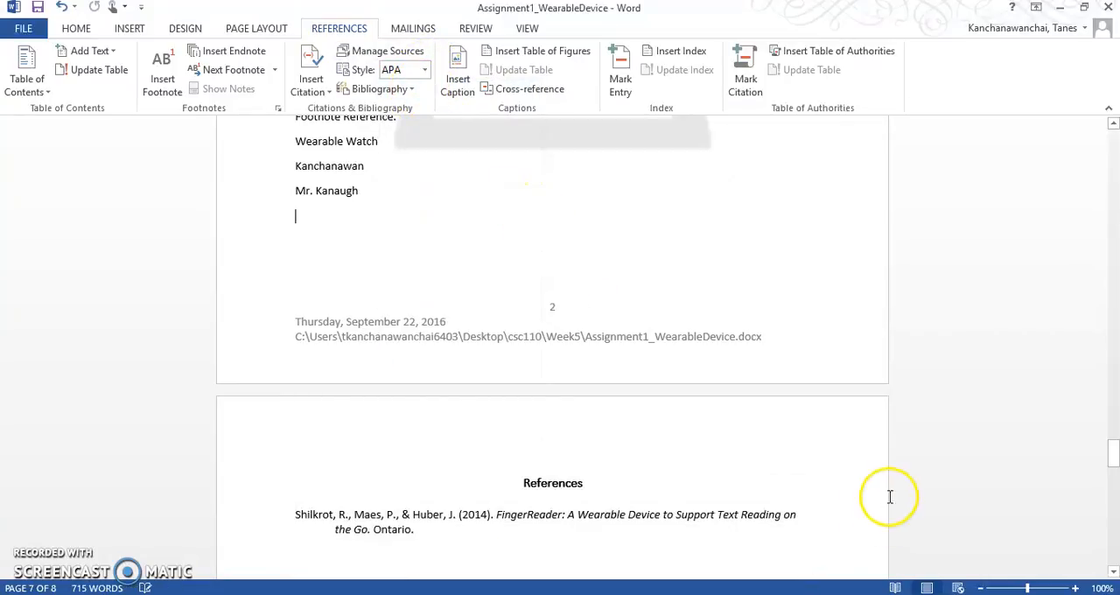
Step: Update the entire table of contents, including its headings and page numbers
{"action": "scroll", "coordinate": [888, 490], "scroll_direction": "up", "scroll_amount": 10}
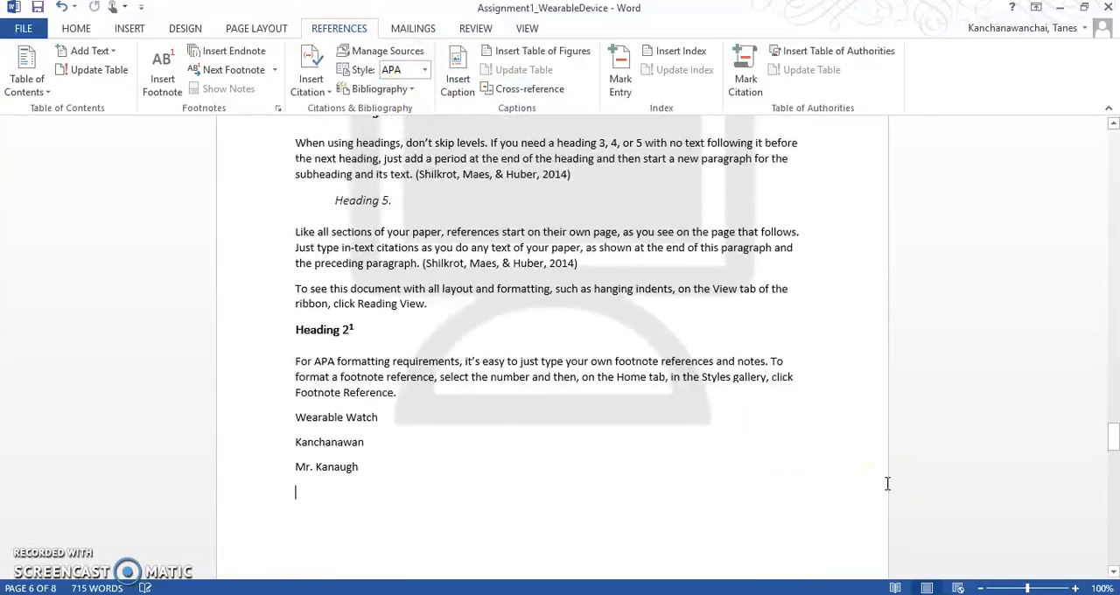
{"action": "scroll", "coordinate": [886, 484], "scroll_direction": "up", "scroll_amount": 10}
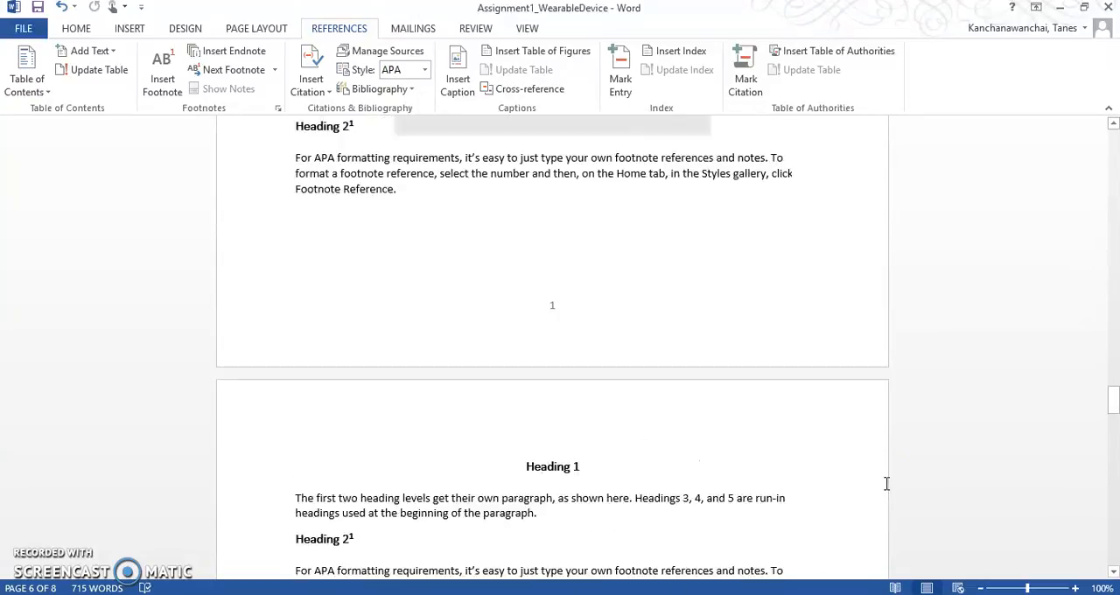
{"action": "scroll", "coordinate": [884, 481], "scroll_direction": "up", "scroll_amount": 15}
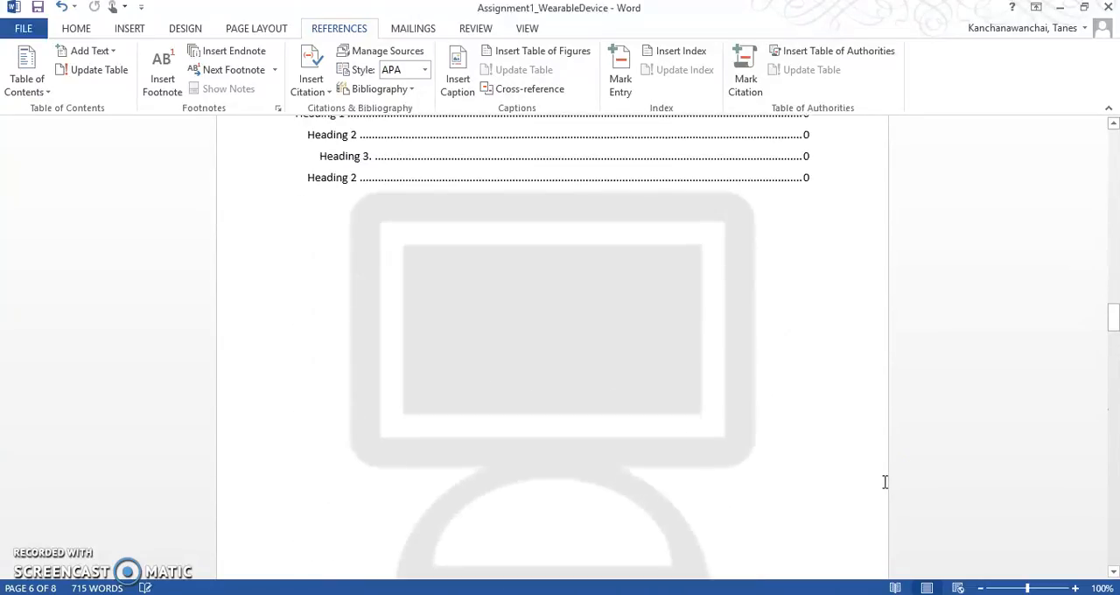
{"action": "scroll", "coordinate": [877, 433], "scroll_direction": "up", "scroll_amount": 15}
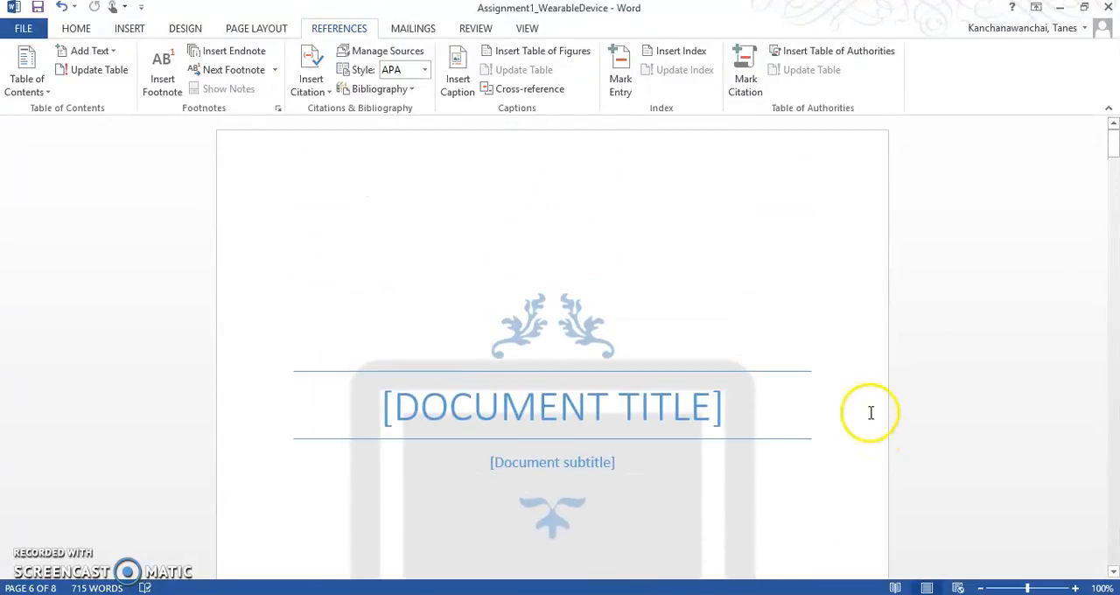
{"action": "scroll", "coordinate": [877, 430], "scroll_direction": "down", "scroll_amount": 8}
{"action": "scroll", "coordinate": [864, 440], "scroll_direction": "up", "scroll_amount": 3}
{"action": "scroll", "coordinate": [863, 440], "scroll_direction": "down", "scroll_amount": 5}
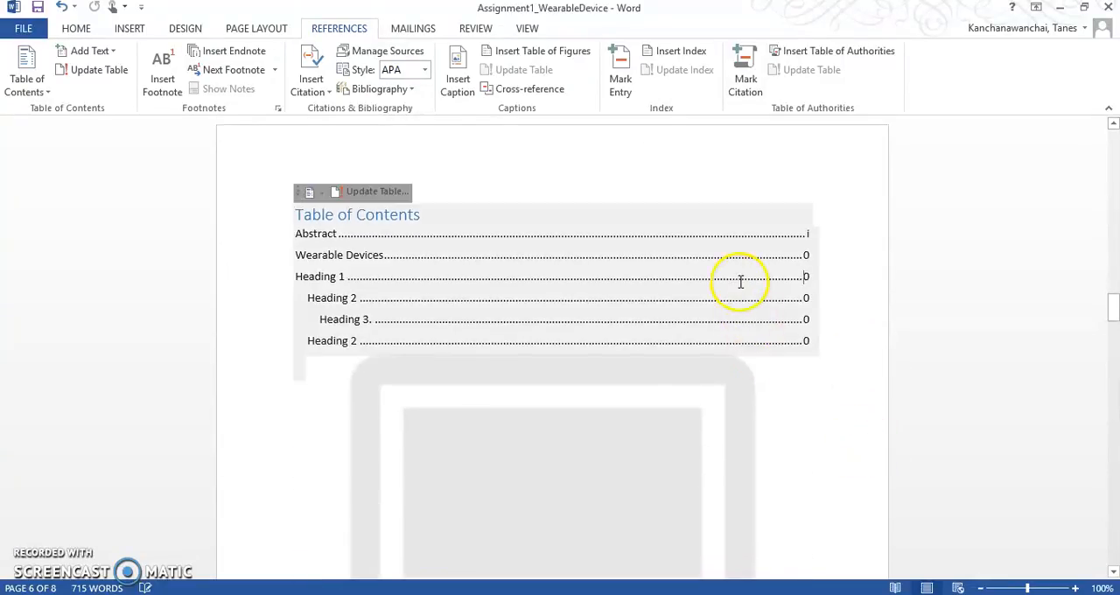
{"action": "left_click", "coordinate": [740, 282]}
{"action": "left_click", "coordinate": [367, 192]}
{"action": "left_click", "coordinate": [525, 303]}
{"action": "left_click", "coordinate": [569, 328]}
{"action": "left_click", "coordinate": [564, 560]}
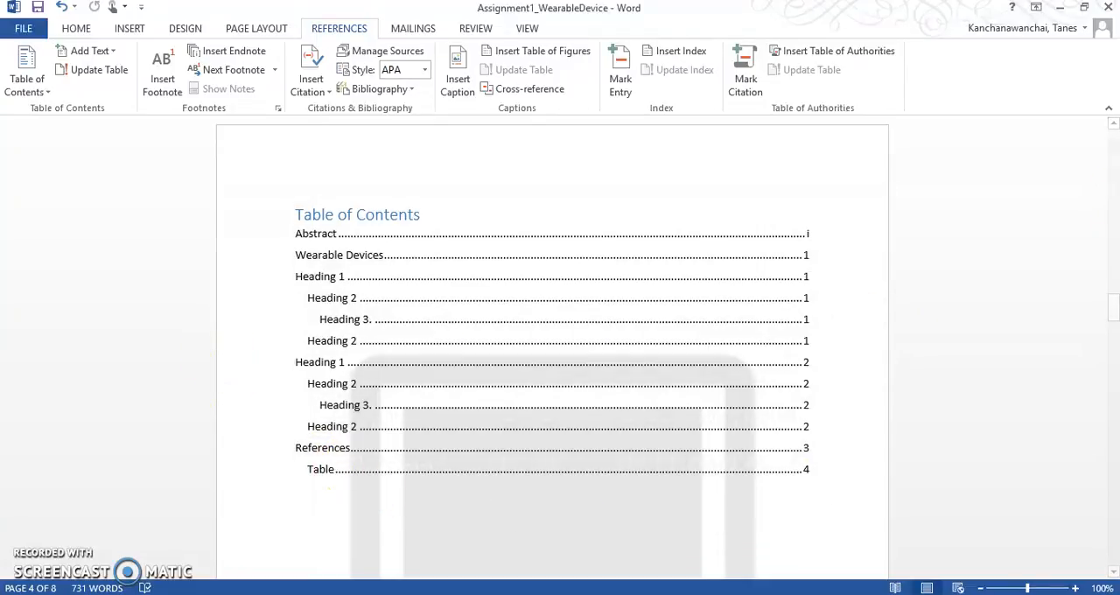
Step: Apply the Heading 1 style to the "Table" title above the embedded Excel table on the last page
{"action": "left_click_drag", "start_coordinate": [1108, 304], "coordinate": [1110, 525]}
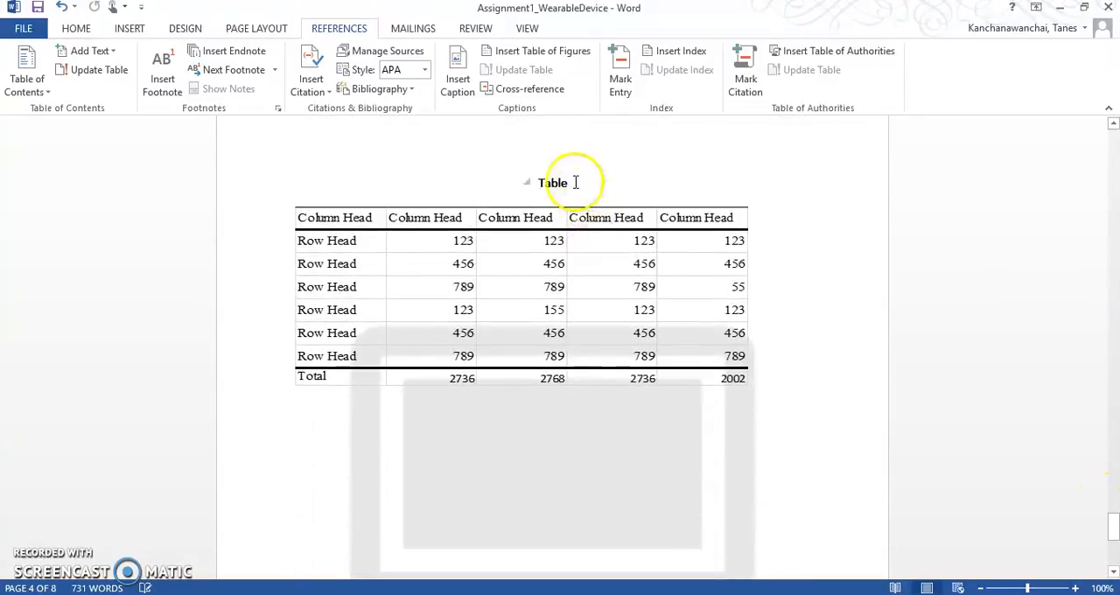
{"action": "left_click_drag", "start_coordinate": [575, 183], "coordinate": [502, 188]}
{"action": "left_click", "coordinate": [88, 30]}
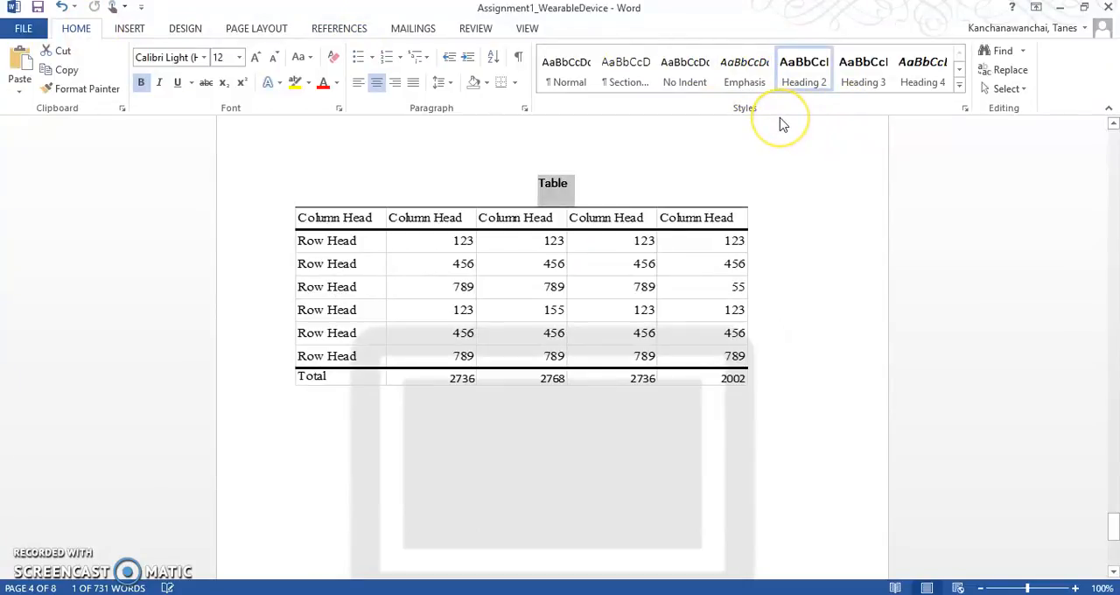
{"action": "scroll", "coordinate": [783, 125], "scroll_direction": "up", "scroll_amount": 1}
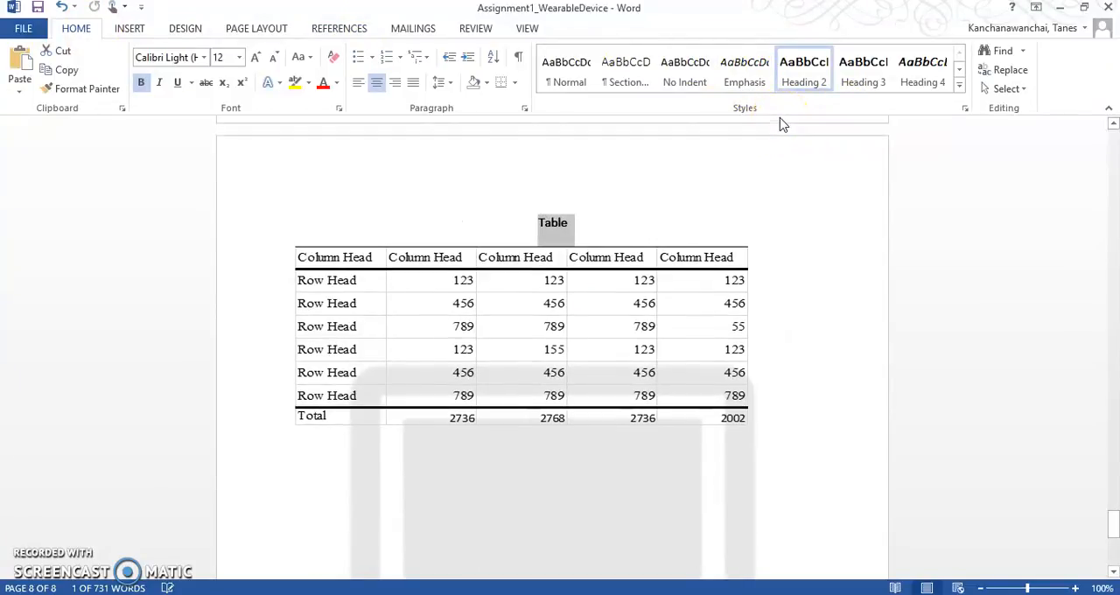
{"action": "left_click", "coordinate": [962, 86]}
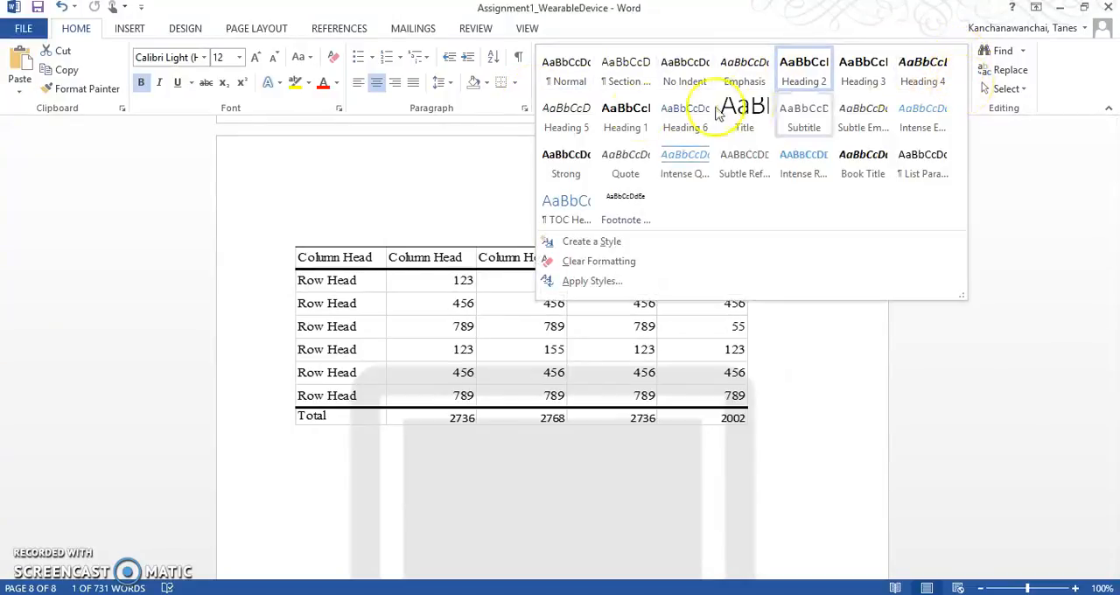
{"action": "left_click", "coordinate": [622, 121]}
{"action": "left_click", "coordinate": [779, 257]}
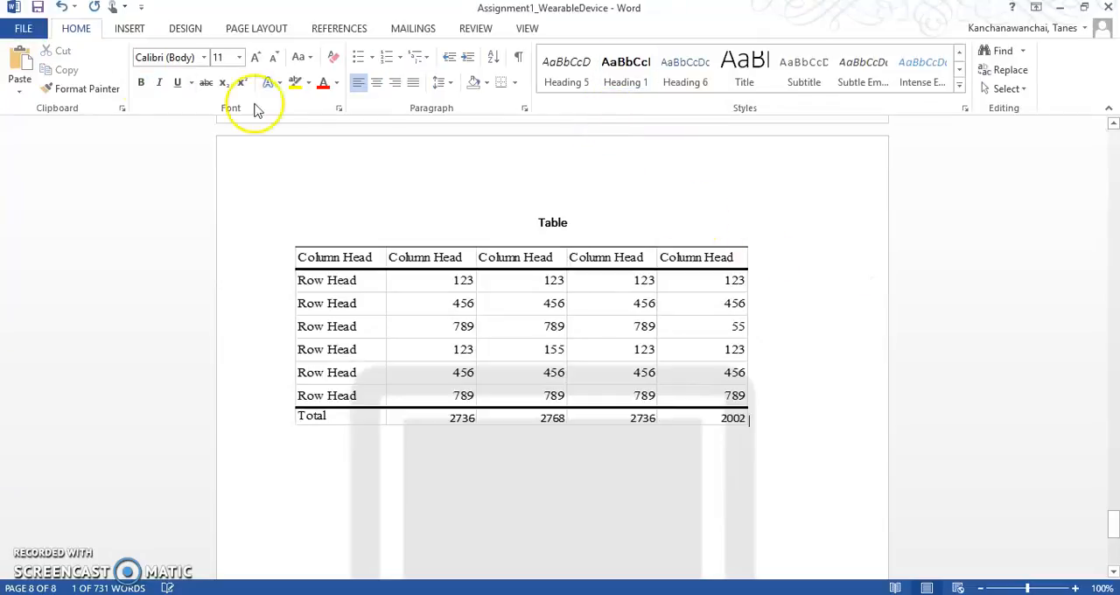
Step: Update the entire table of contents to reflect the restyled "Table" heading and save the document
{"action": "left_click_drag", "start_coordinate": [1105, 520], "coordinate": [1112, 317]}
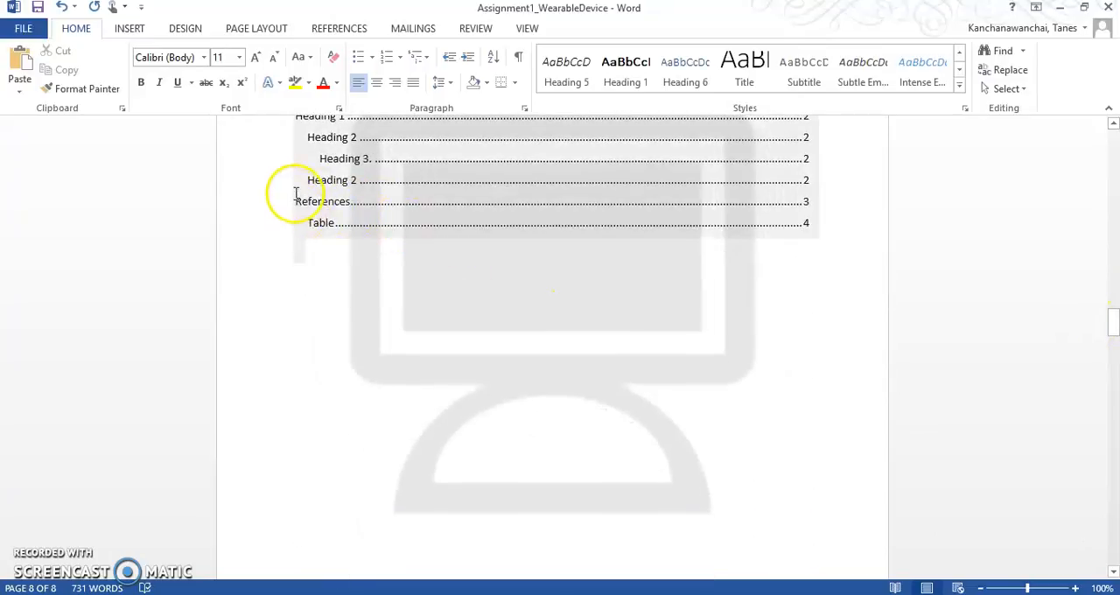
{"action": "scroll", "coordinate": [420, 303], "scroll_direction": "up", "scroll_amount": 2}
{"action": "left_click", "coordinate": [437, 240]}
{"action": "scroll", "coordinate": [437, 240], "scroll_direction": "up", "scroll_amount": 2}
{"action": "scroll", "coordinate": [420, 210], "scroll_direction": "up", "scroll_amount": 1}
{"action": "left_click", "coordinate": [372, 143]}
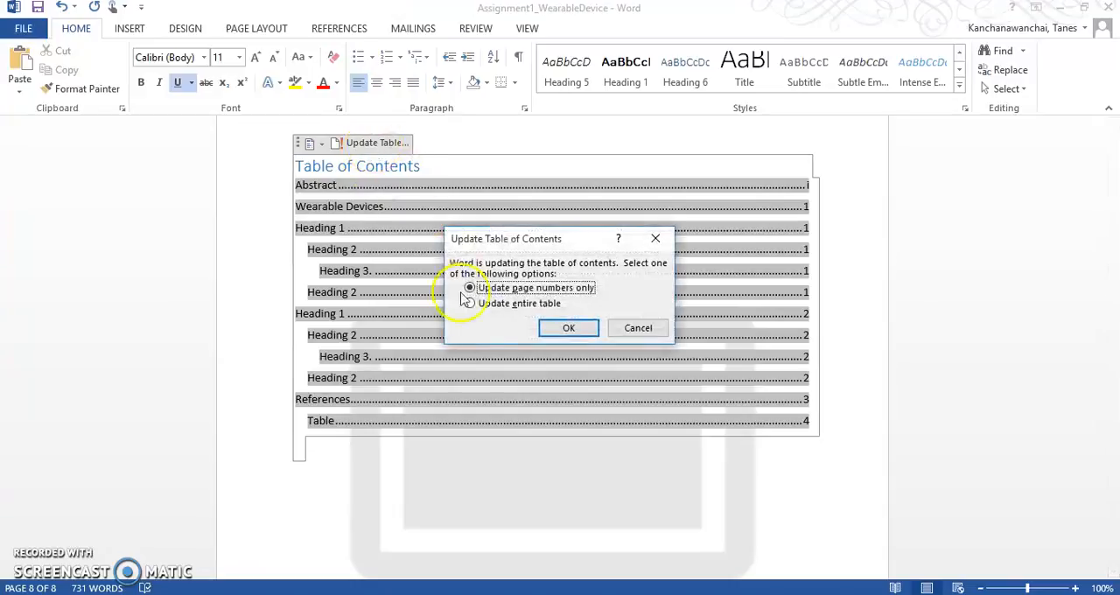
{"action": "left_click", "coordinate": [487, 304]}
{"action": "left_click", "coordinate": [567, 327]}
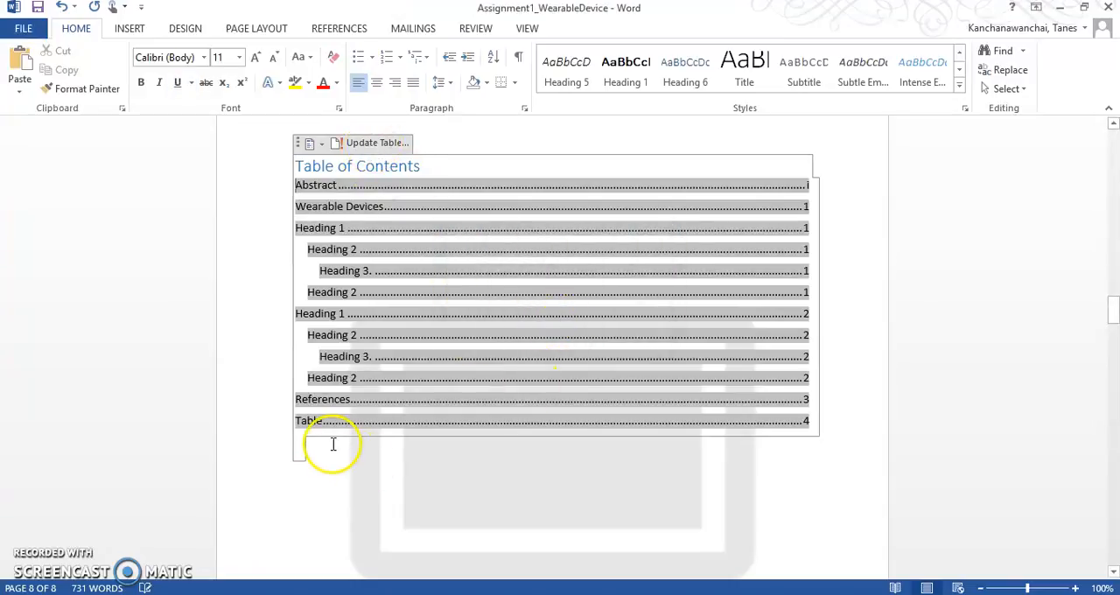
{"action": "left_click", "coordinate": [347, 479]}
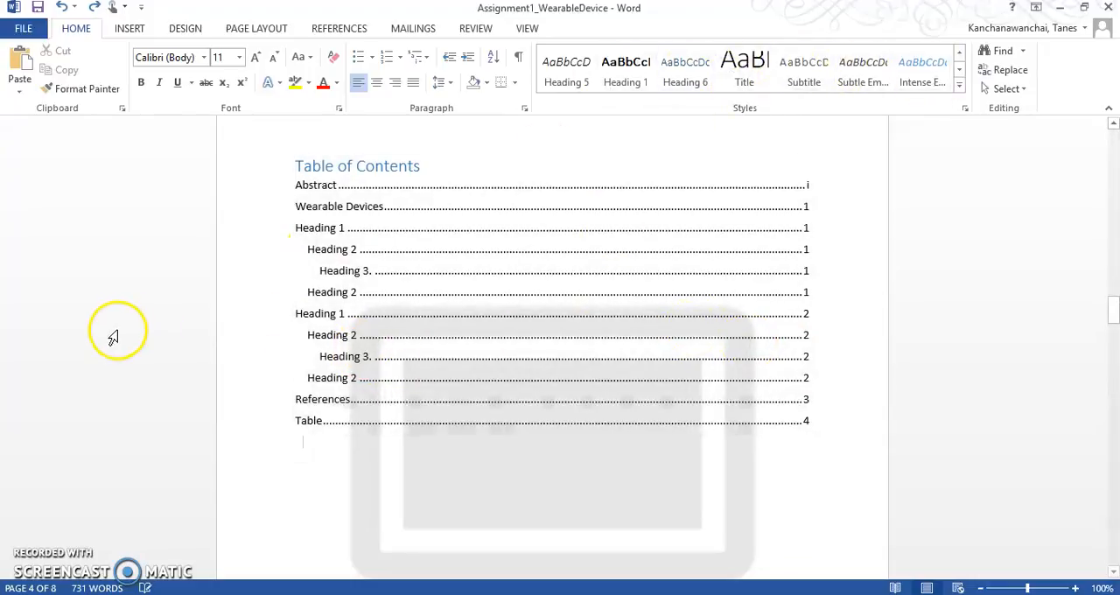
{"action": "left_click", "coordinate": [38, 7]}
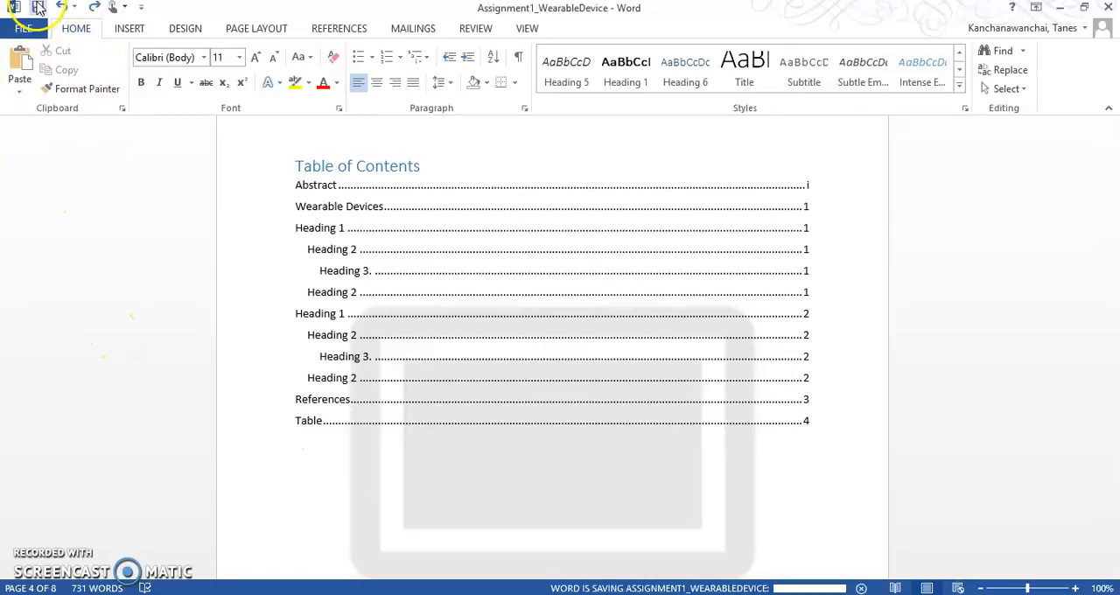